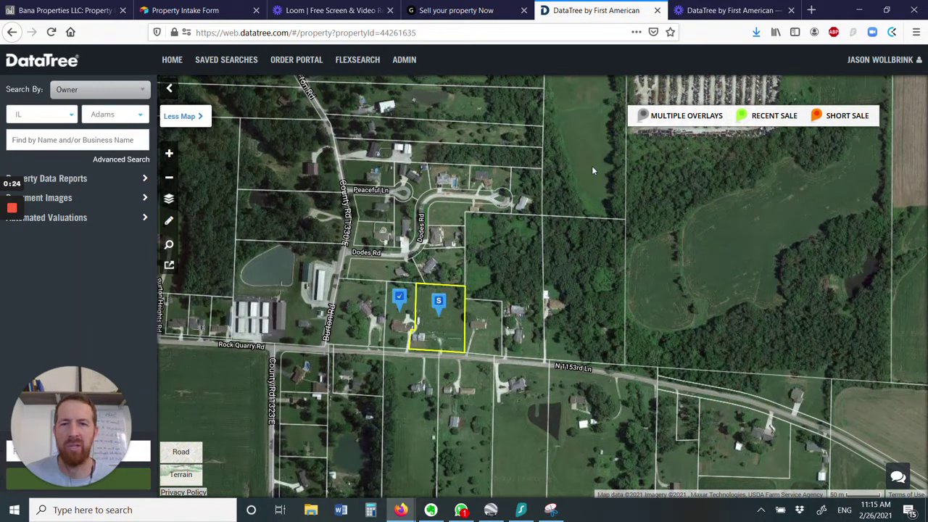
Pan and zoom the DataTree map to frame the outlined parcel beside Rock Quarry Rd at 50 m scale
{"action": "left_click_drag", "start_coordinate": [574, 187], "coordinate": [573, 210]}
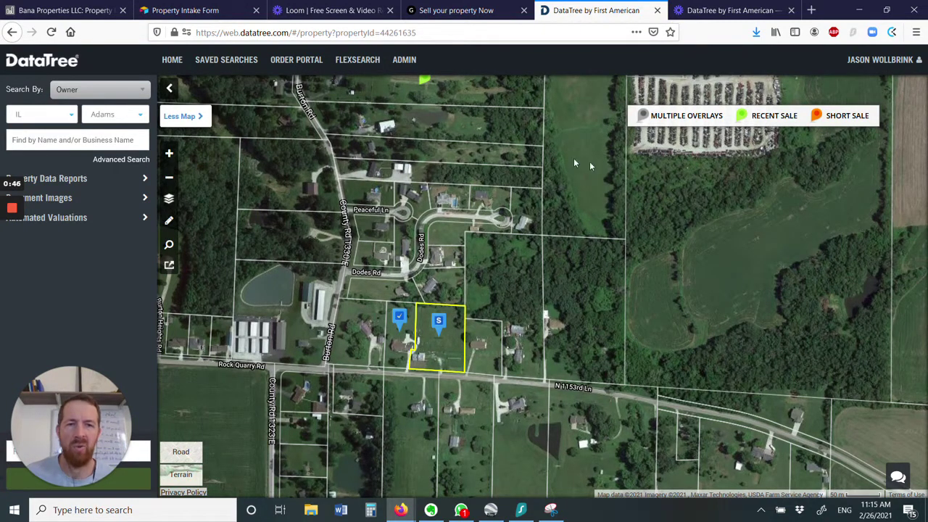
{"action": "scroll", "coordinate": [439, 211], "scroll_direction": "down", "scroll_amount": 2}
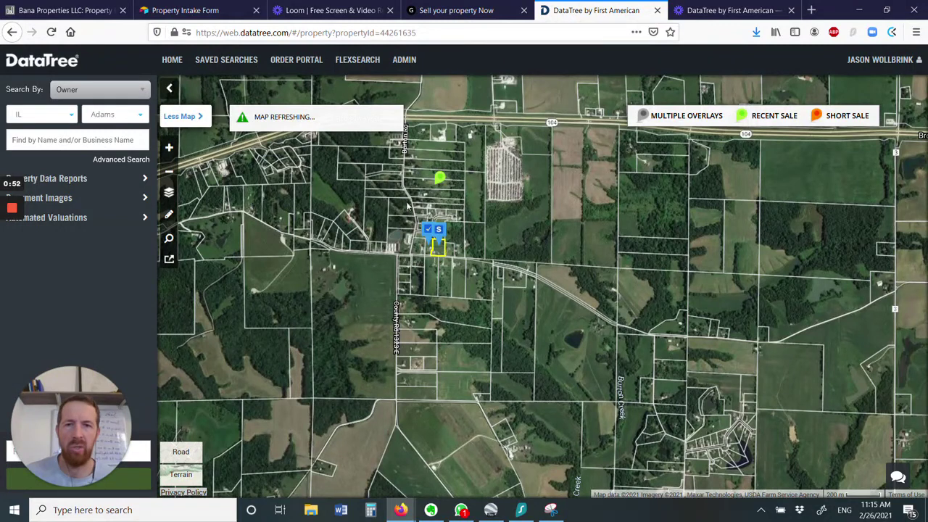
{"action": "scroll", "coordinate": [426, 257], "scroll_direction": "up", "scroll_amount": 1}
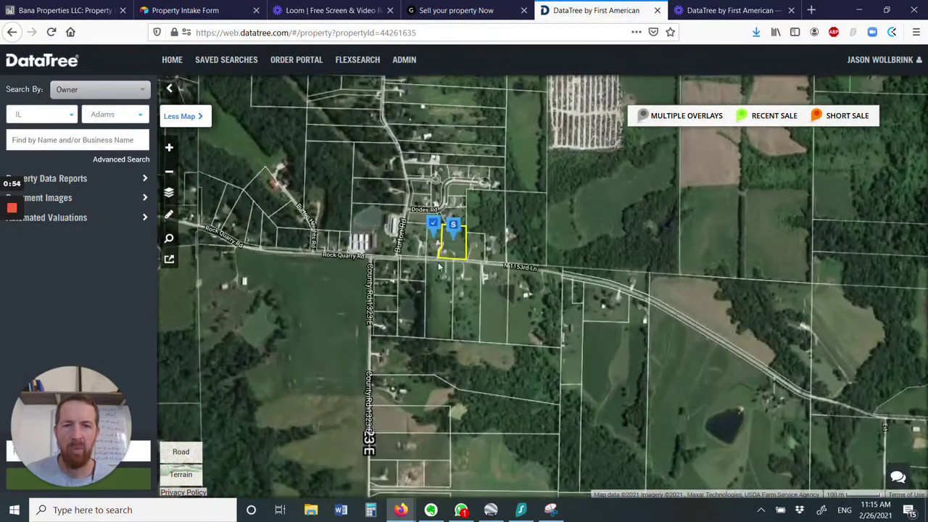
{"action": "left_click_drag", "start_coordinate": [515, 196], "coordinate": [652, 263]}
{"action": "scroll", "coordinate": [578, 243], "scroll_direction": "up", "scroll_amount": 1}
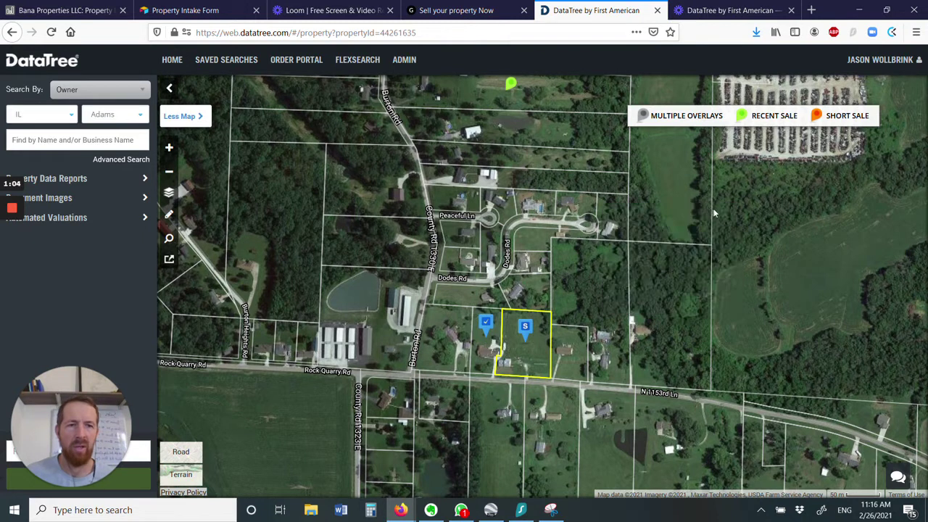
{"action": "left_click_drag", "start_coordinate": [671, 290], "coordinate": [599, 310]}
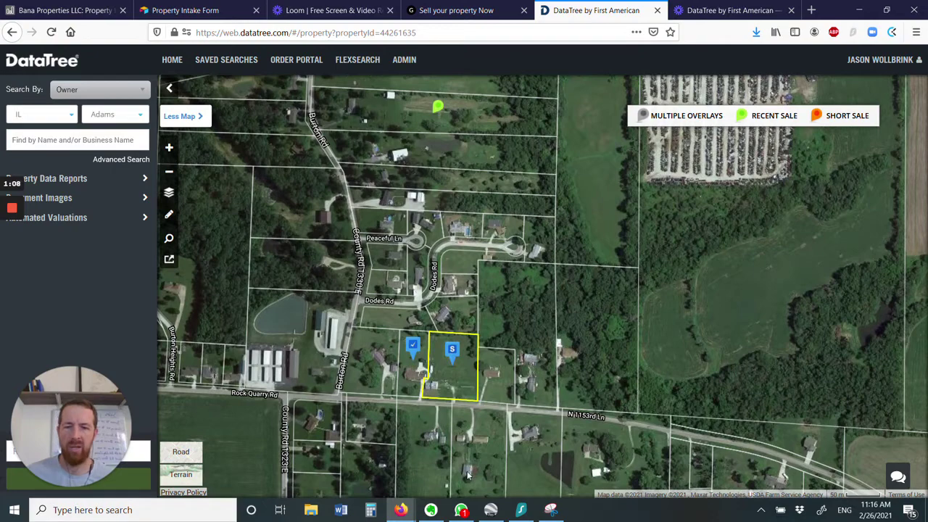
Take a new Snipping Tool capture of the map area around the parcel
{"action": "left_click", "coordinate": [552, 510]}
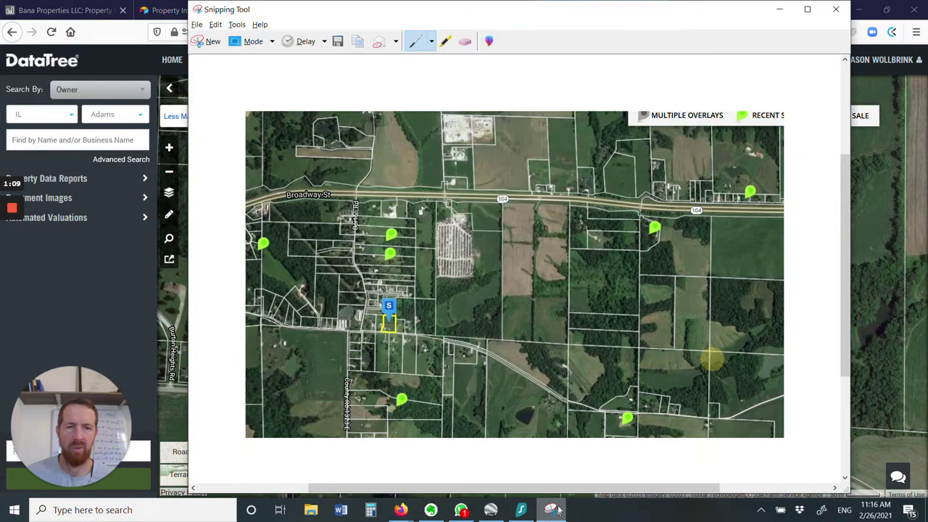
{"action": "left_click", "coordinate": [210, 42]}
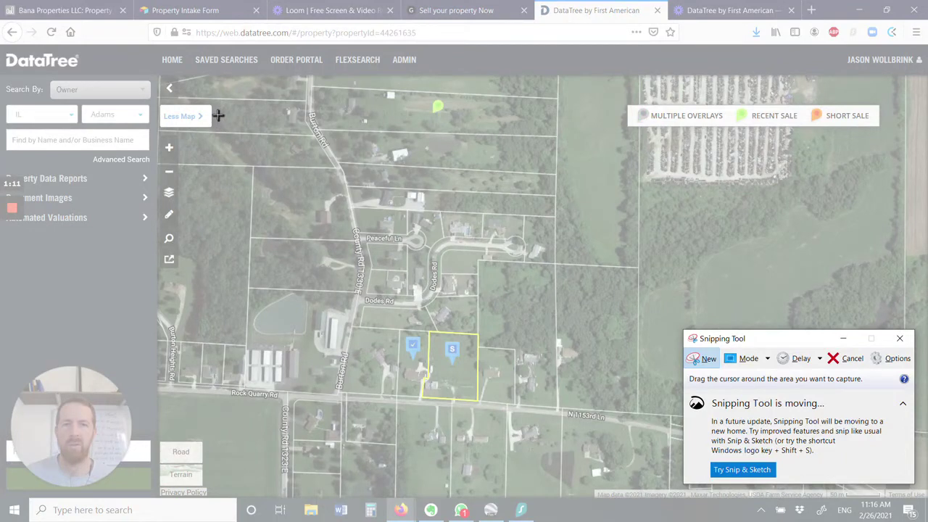
{"action": "left_click_drag", "start_coordinate": [217, 105], "coordinate": [724, 444]}
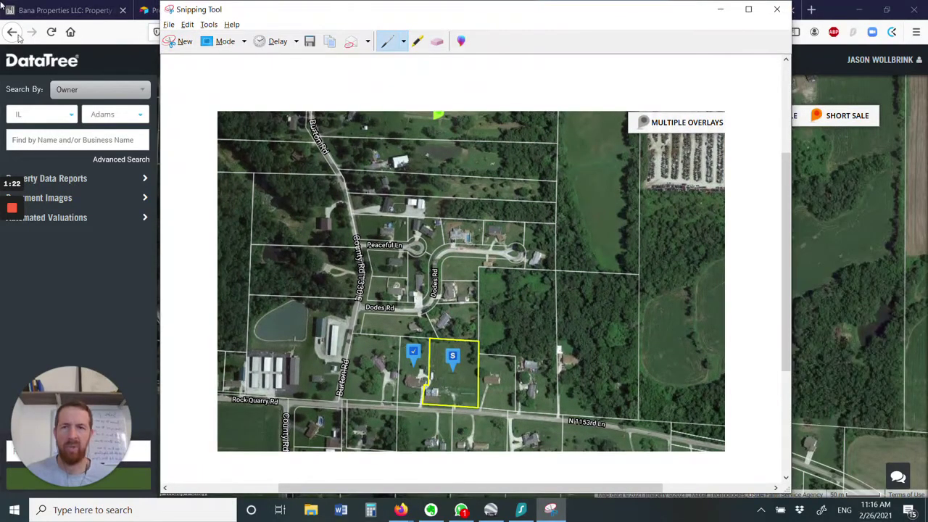
Save the capture as 'property snip' JPG, replacing the old file, and close Snipping Tool
{"action": "left_click", "coordinate": [169, 24]}
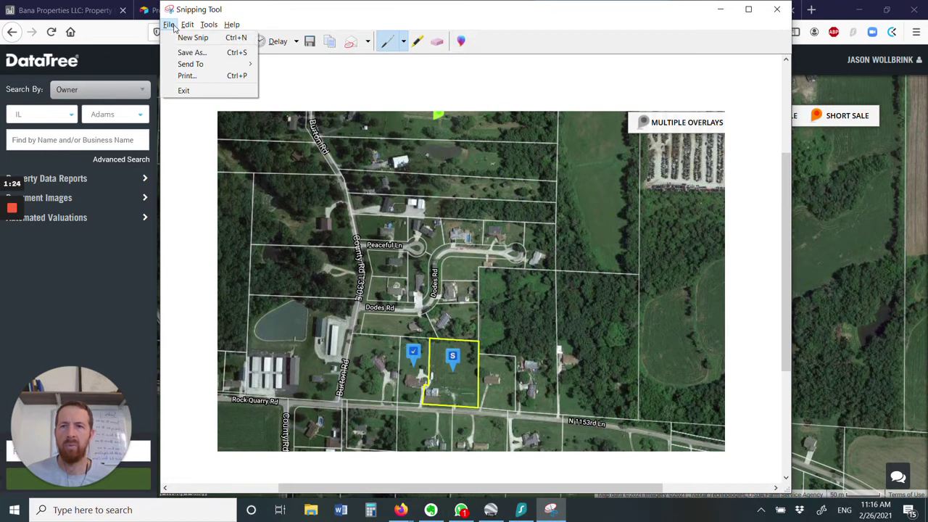
{"action": "left_click", "coordinate": [198, 57]}
{"action": "left_click", "coordinate": [471, 181]}
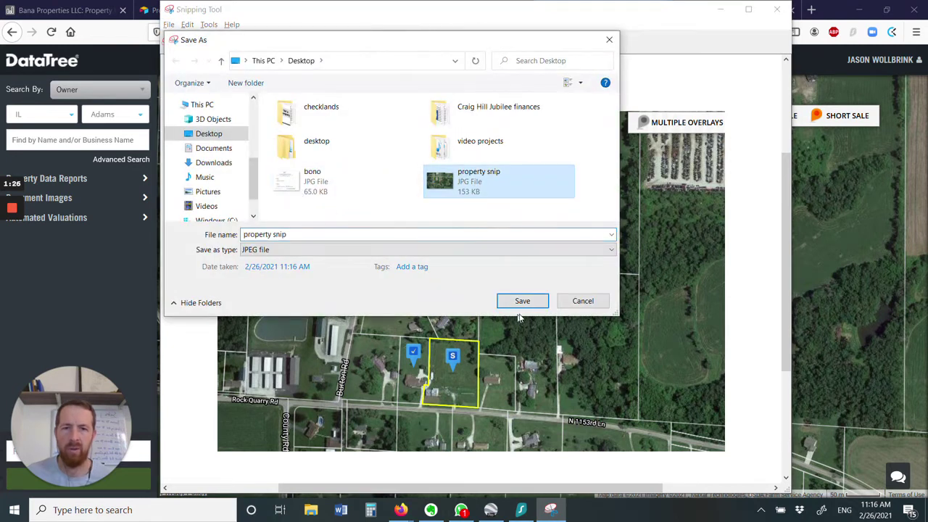
{"action": "left_click", "coordinate": [522, 302]}
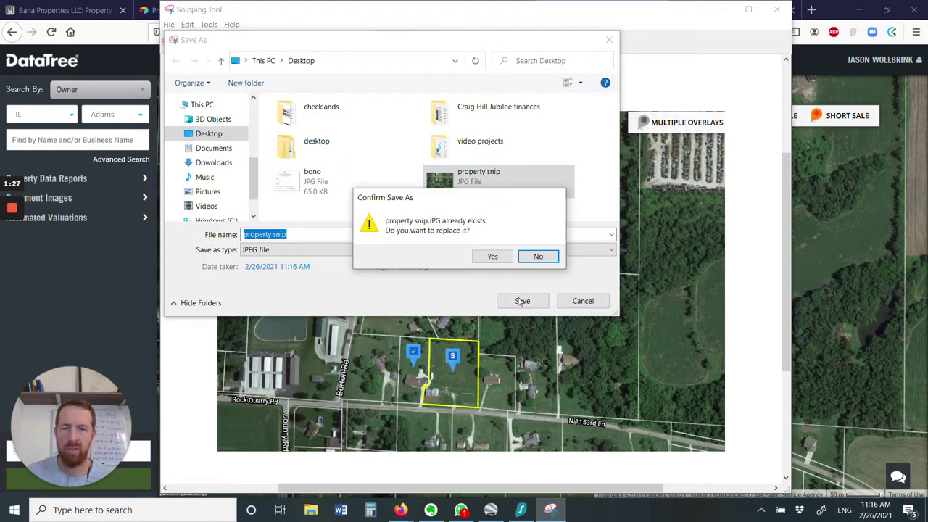
{"action": "left_click", "coordinate": [494, 256]}
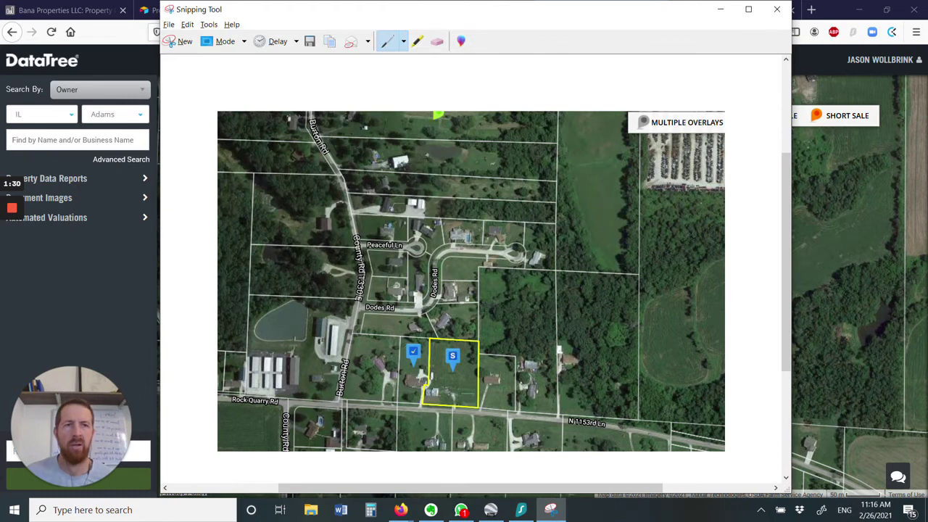
{"action": "left_click", "coordinate": [776, 9]}
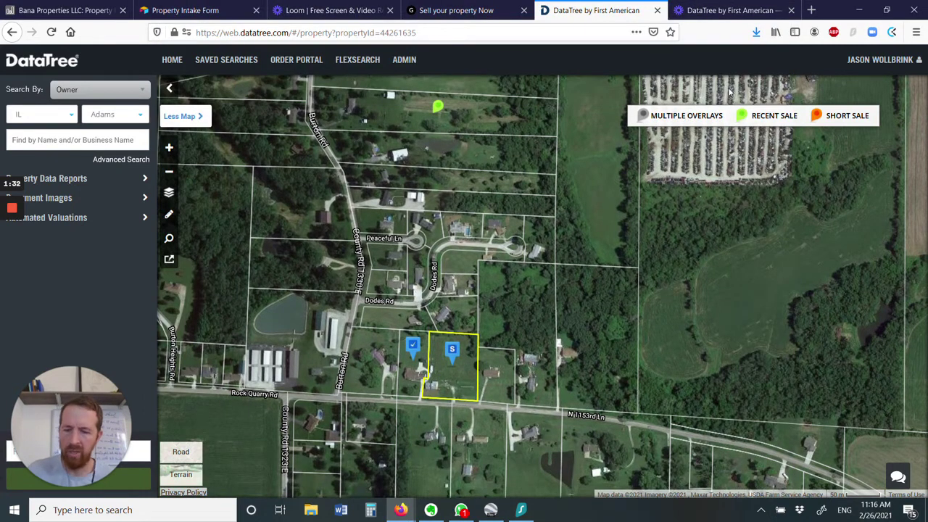
In Google Earth Pro, untick Untitled Polygon and frame the Rock Quarry Rd neighborhood to match the snip
{"action": "key", "text": "alt+Tab"}
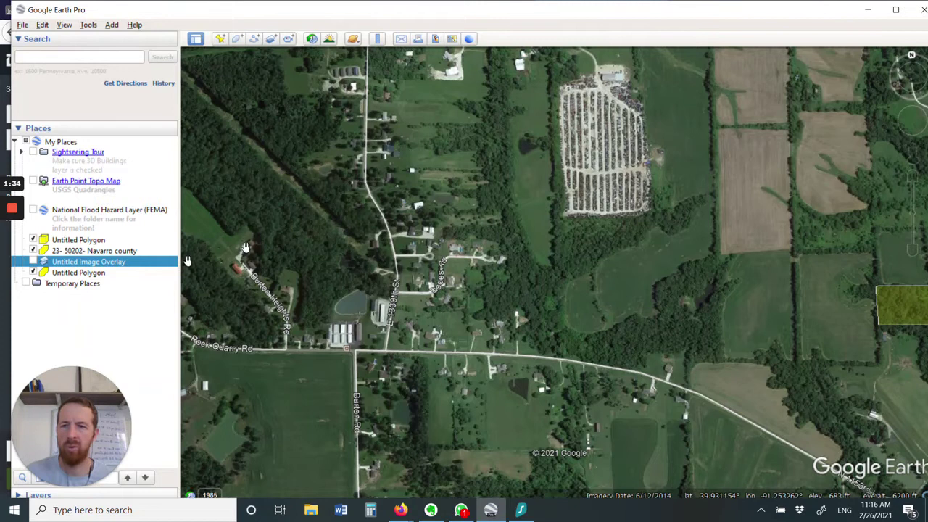
{"action": "left_click", "coordinate": [33, 272]}
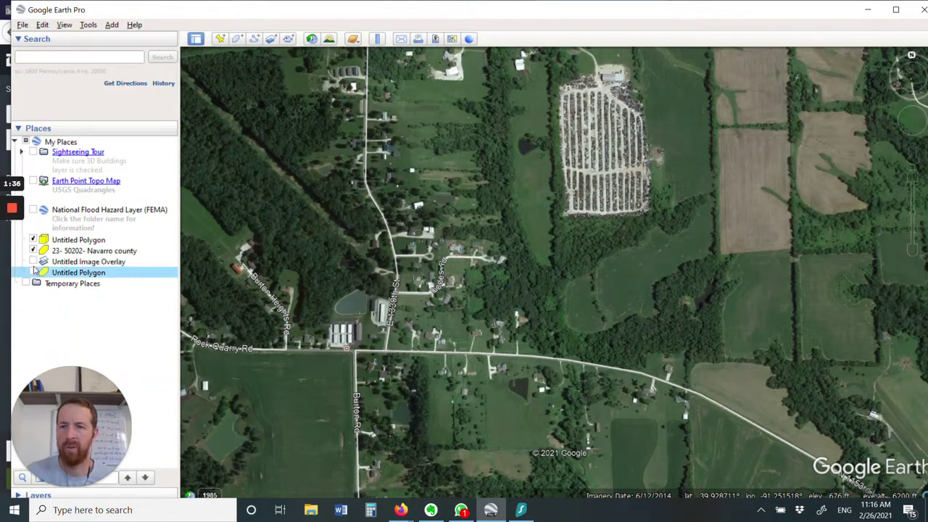
{"action": "mouse_move", "coordinate": [584, 300]}
{"action": "left_mouse_down"}
{"action": "mouse_move", "coordinate": [628, 331]}
{"action": "mouse_move", "coordinate": [577, 288]}
{"action": "left_mouse_up"}
{"action": "scroll", "coordinate": [578, 287], "scroll_direction": "up", "scroll_amount": 1}
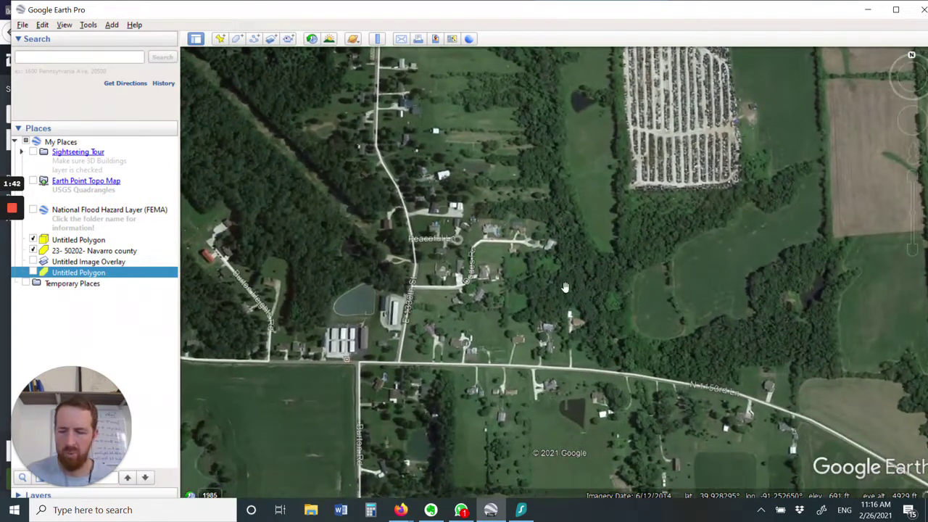
{"action": "left_click_drag", "start_coordinate": [528, 286], "coordinate": [547, 211]}
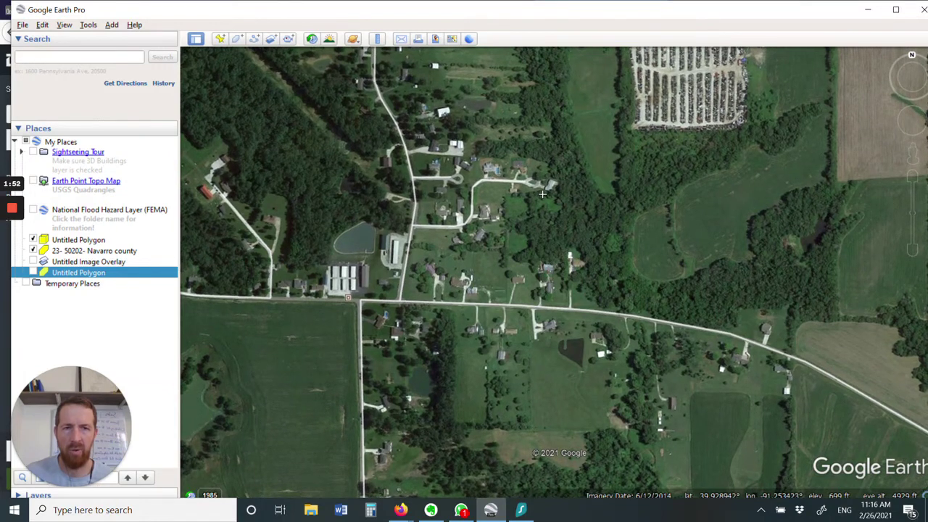
{"action": "left_click_drag", "start_coordinate": [540, 232], "coordinate": [549, 255]}
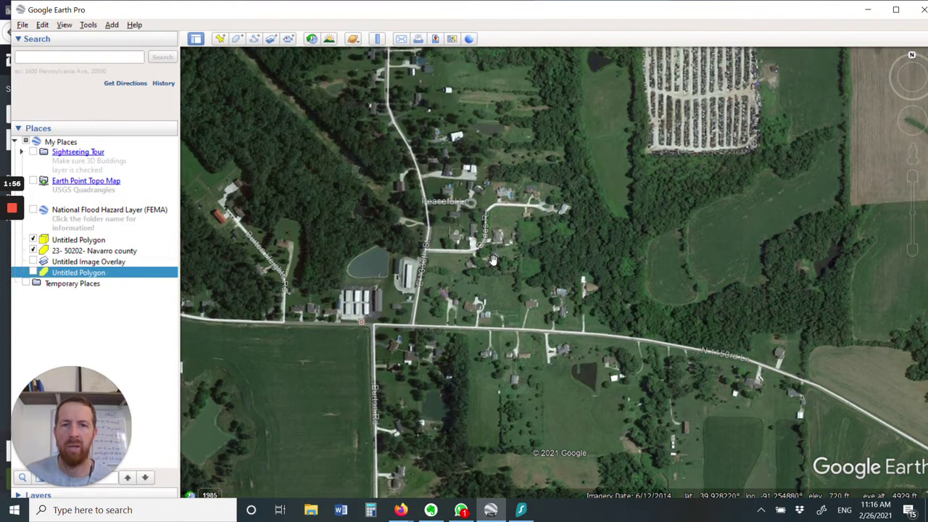
{"action": "scroll", "coordinate": [506, 227], "scroll_direction": "up", "scroll_amount": 1}
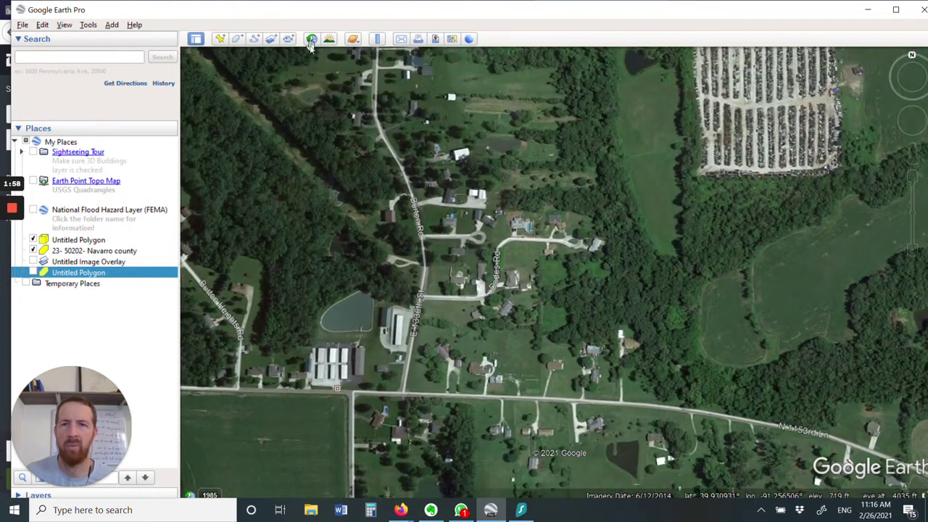
Add property snip.JPG from the Desktop as an image overlay at about half transparency
{"action": "left_click", "coordinate": [271, 39]}
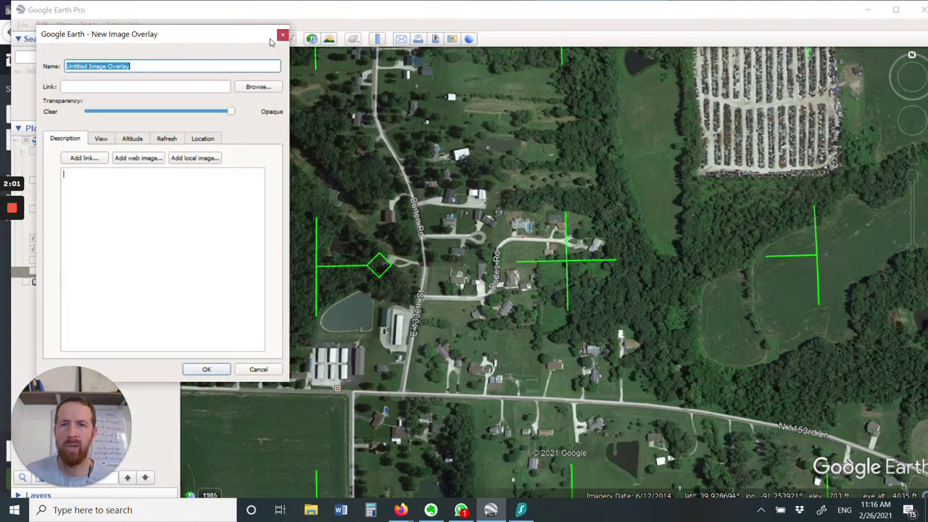
{"action": "left_click", "coordinate": [254, 86]}
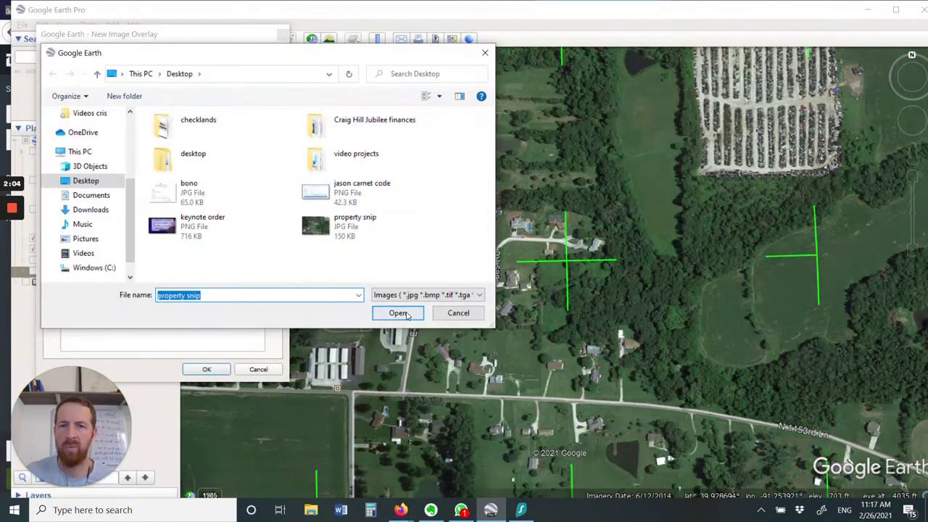
{"action": "double_click", "coordinate": [401, 238]}
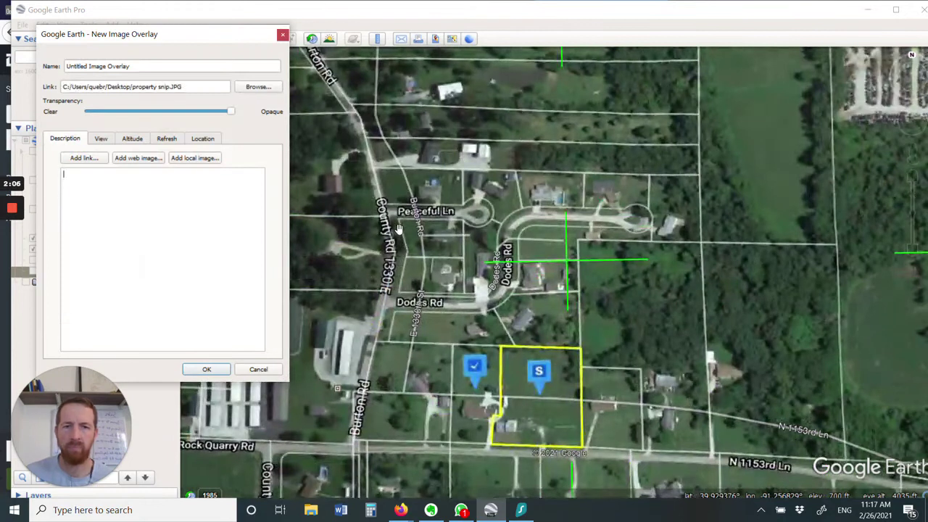
{"action": "left_click", "coordinate": [165, 113]}
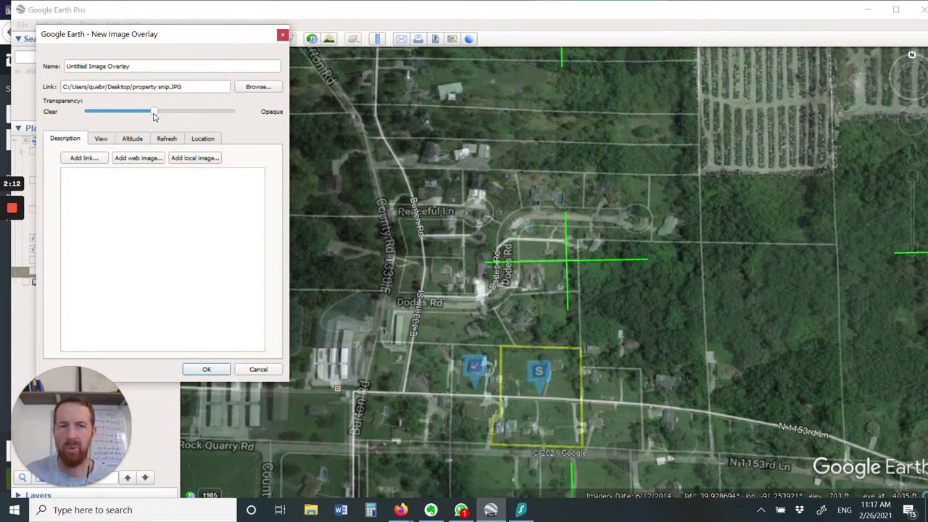
{"action": "left_click_drag", "start_coordinate": [155, 116], "coordinate": [161, 113]}
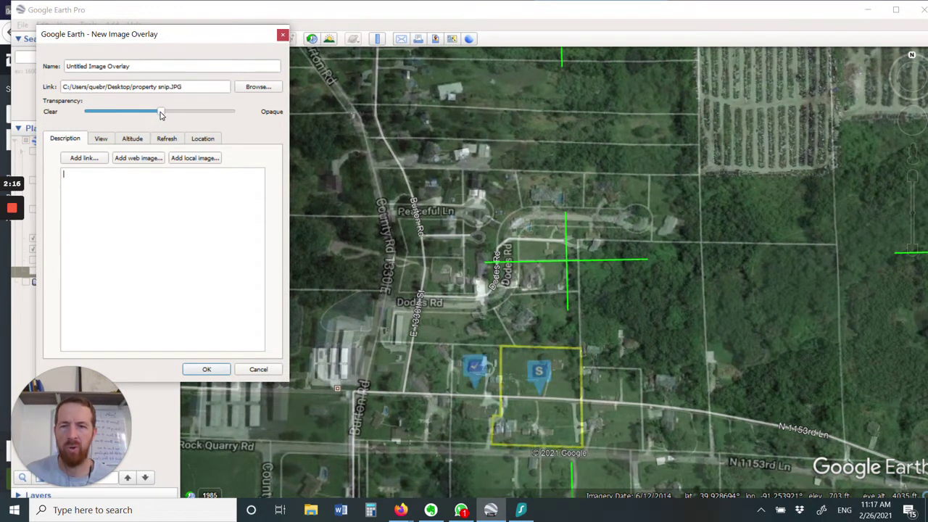
{"action": "left_click_drag", "start_coordinate": [233, 36], "coordinate": [113, 94]}
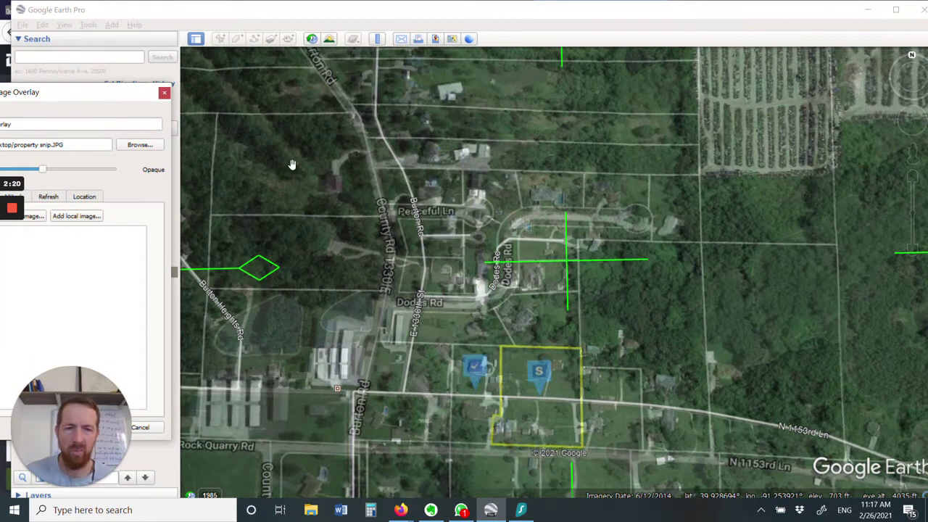
Shrink, stretch, shift and slightly rotate the overlay to roughly fit the satellite roads
{"action": "scroll", "coordinate": [554, 243], "scroll_direction": "down", "scroll_amount": 2}
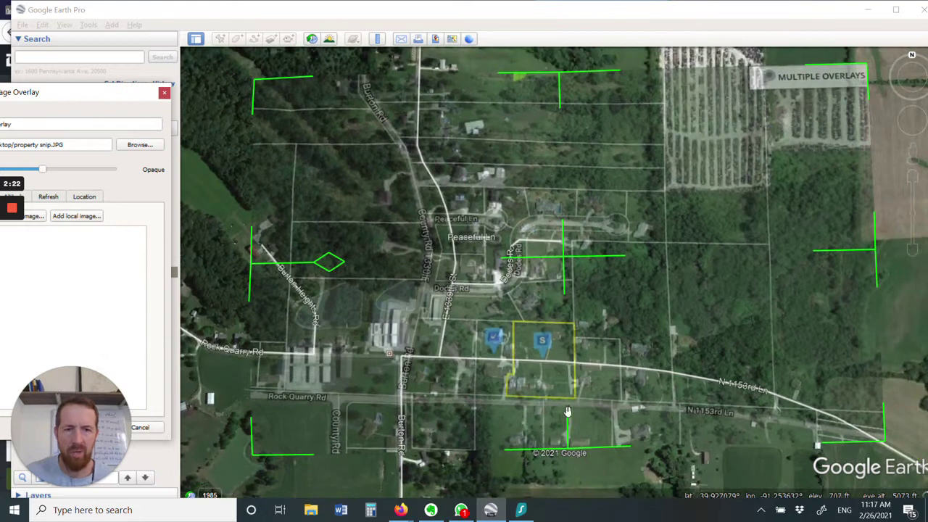
{"action": "left_click", "coordinate": [568, 462]}
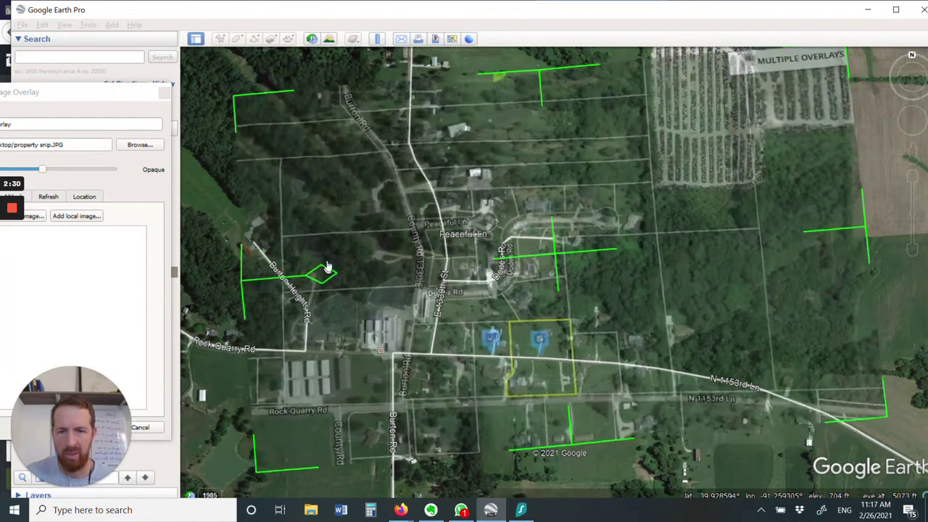
{"action": "left_click_drag", "start_coordinate": [551, 250], "coordinate": [620, 217]}
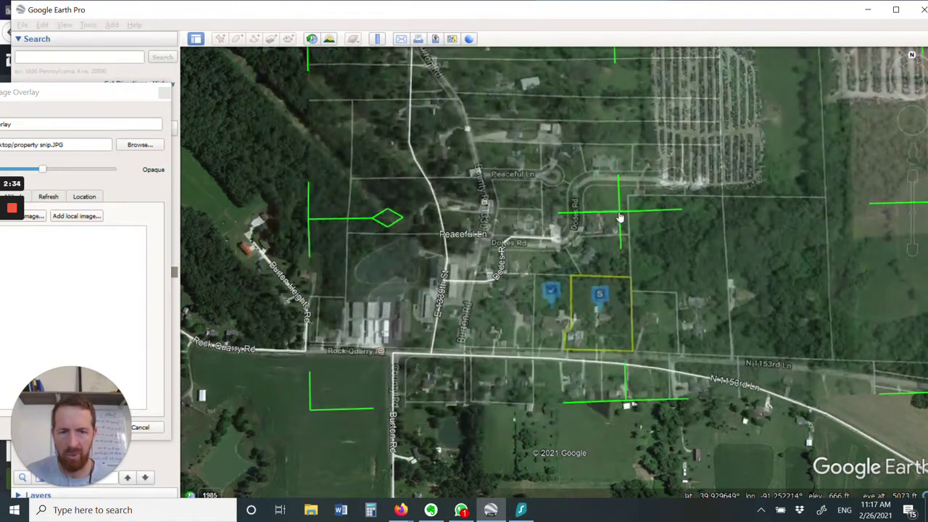
{"action": "scroll", "coordinate": [620, 217], "scroll_direction": "down", "scroll_amount": 2}
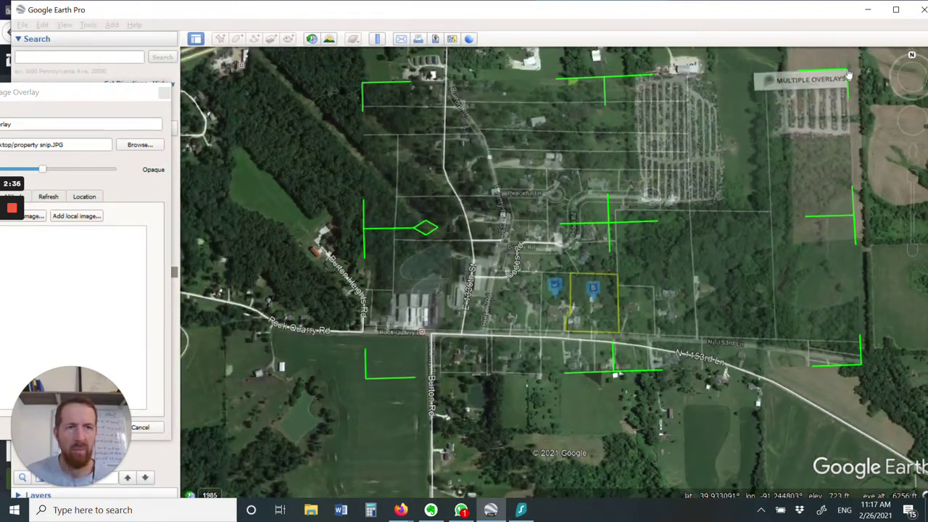
{"action": "left_click_drag", "start_coordinate": [845, 76], "coordinate": [689, 163]}
{"action": "scroll", "coordinate": [419, 270], "scroll_direction": "up", "scroll_amount": 2}
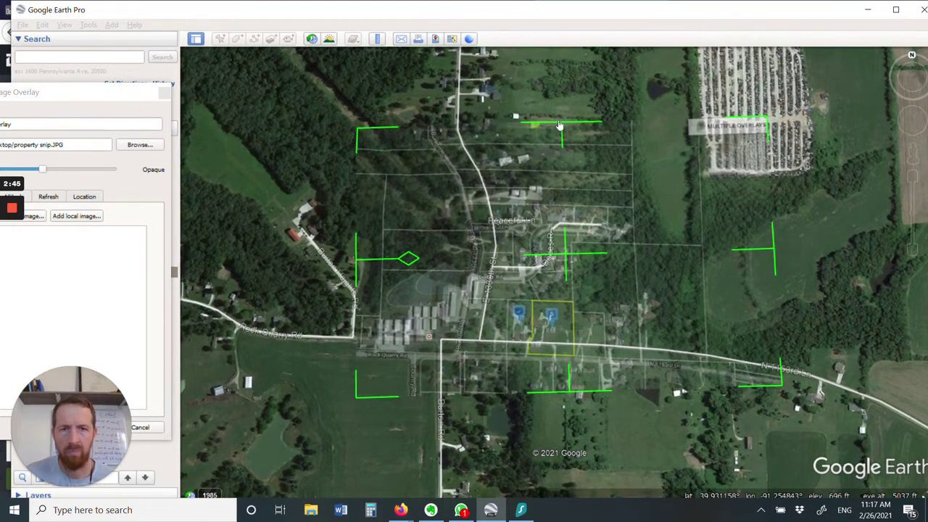
{"action": "left_click_drag", "start_coordinate": [559, 126], "coordinate": [554, 123]}
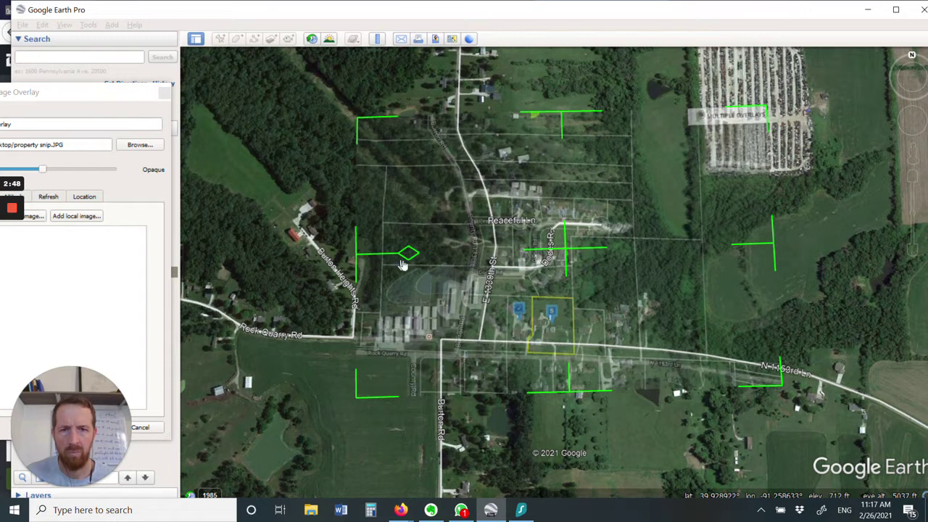
{"action": "left_click_drag", "start_coordinate": [409, 259], "coordinate": [409, 251]}
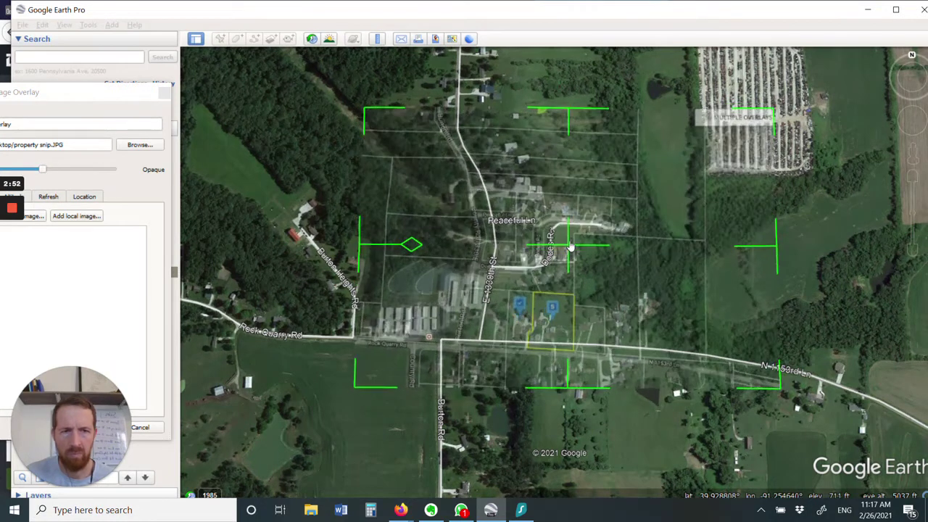
{"action": "left_click_drag", "start_coordinate": [778, 396], "coordinate": [744, 370]}
{"action": "left_click_drag", "start_coordinate": [355, 368], "coordinate": [392, 378]}
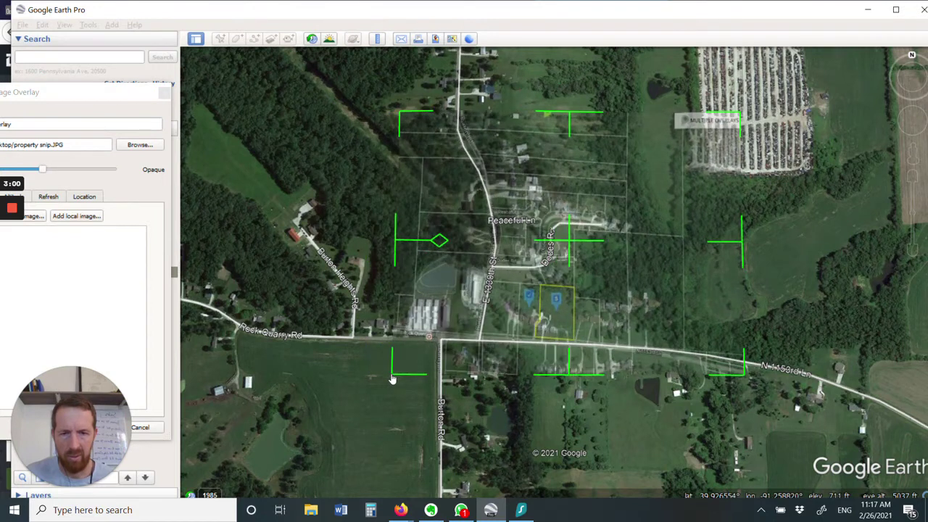
{"action": "left_click_drag", "start_coordinate": [437, 244], "coordinate": [388, 253]}
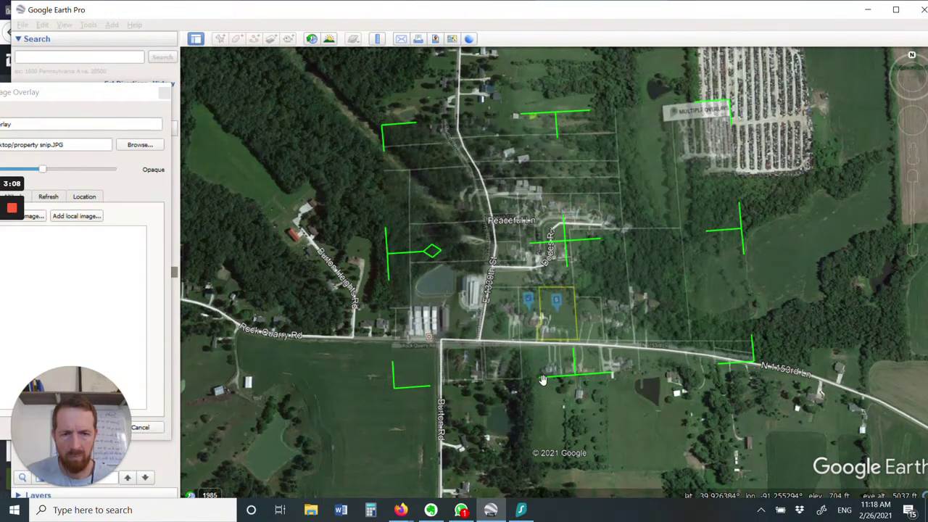
Rotate and re-stretch the overlay so its lot lines line up with the imagery
{"action": "left_click_drag", "start_coordinate": [542, 379], "coordinate": [571, 368]}
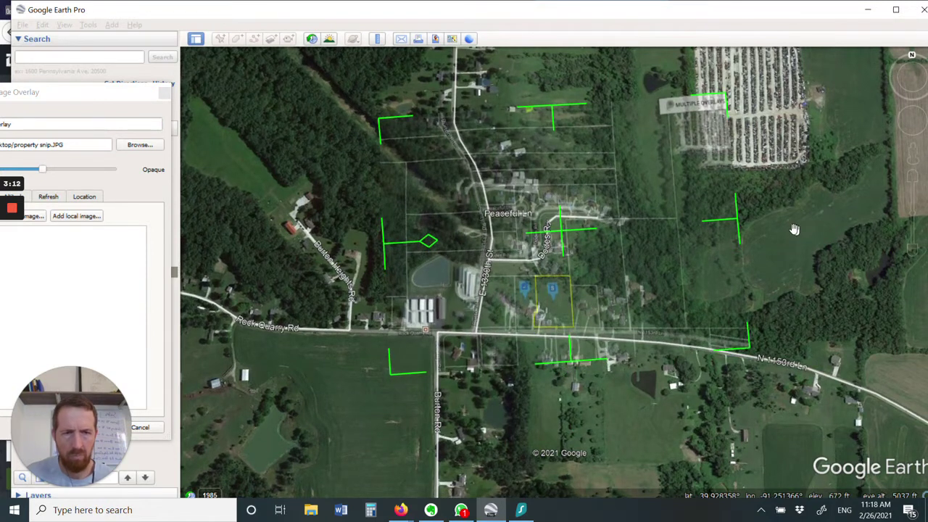
{"action": "left_click_drag", "start_coordinate": [738, 224], "coordinate": [734, 229]}
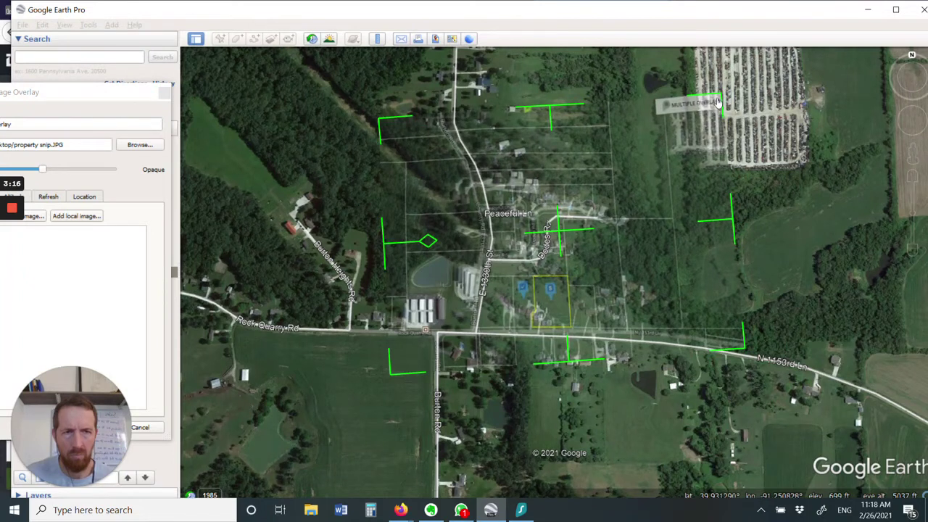
{"action": "left_click_drag", "start_coordinate": [717, 102], "coordinate": [712, 122]}
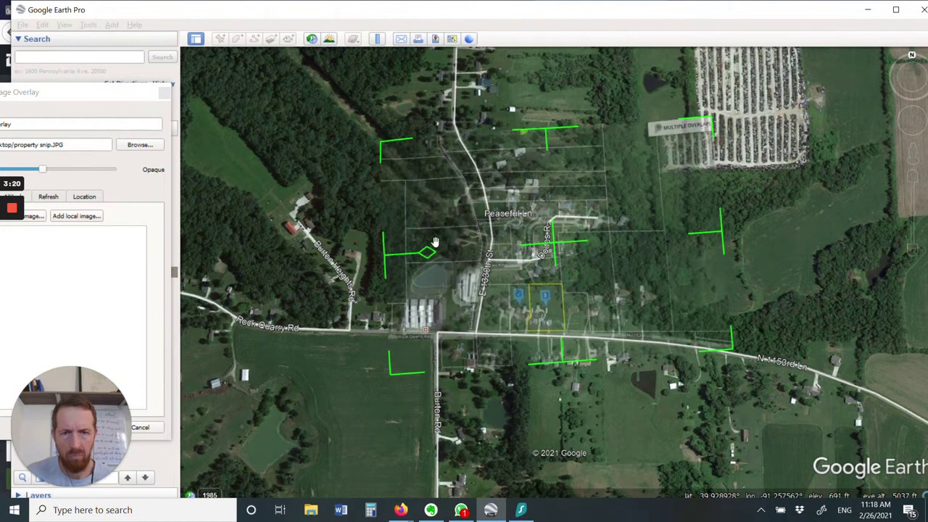
{"action": "left_click_drag", "start_coordinate": [428, 253], "coordinate": [390, 250]}
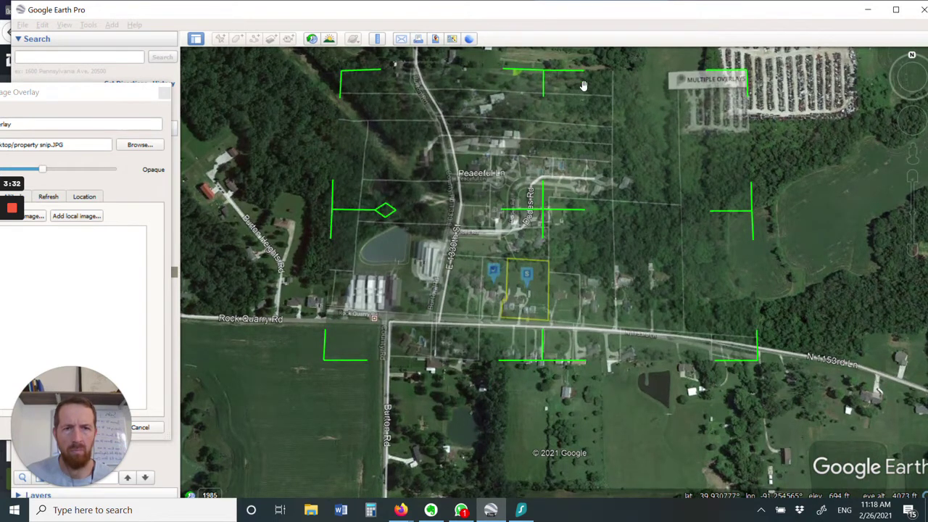
{"action": "left_click_drag", "start_coordinate": [750, 211], "coordinate": [787, 198]}
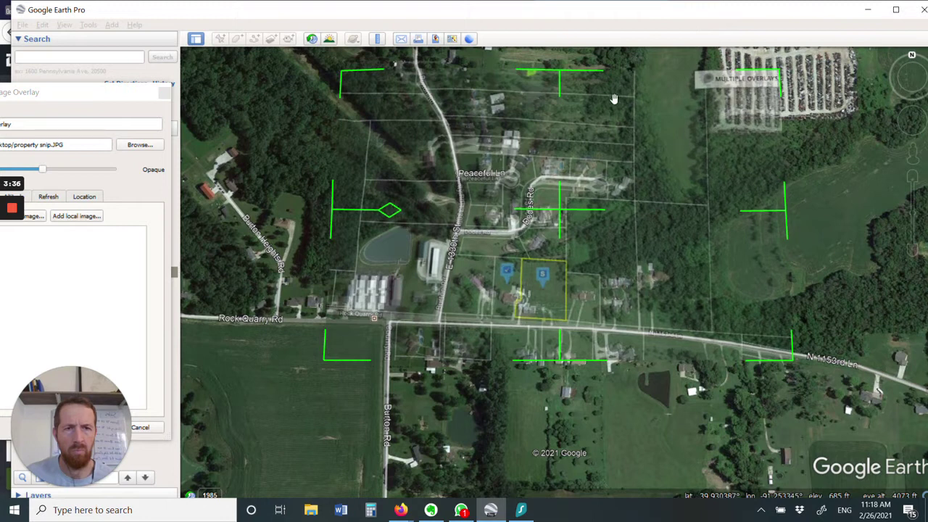
{"action": "left_click_drag", "start_coordinate": [569, 76], "coordinate": [568, 62]}
Fine-tune the overlay's top, left and right edges for a precise lot-line match
{"action": "mouse_move", "coordinate": [12, 234]}
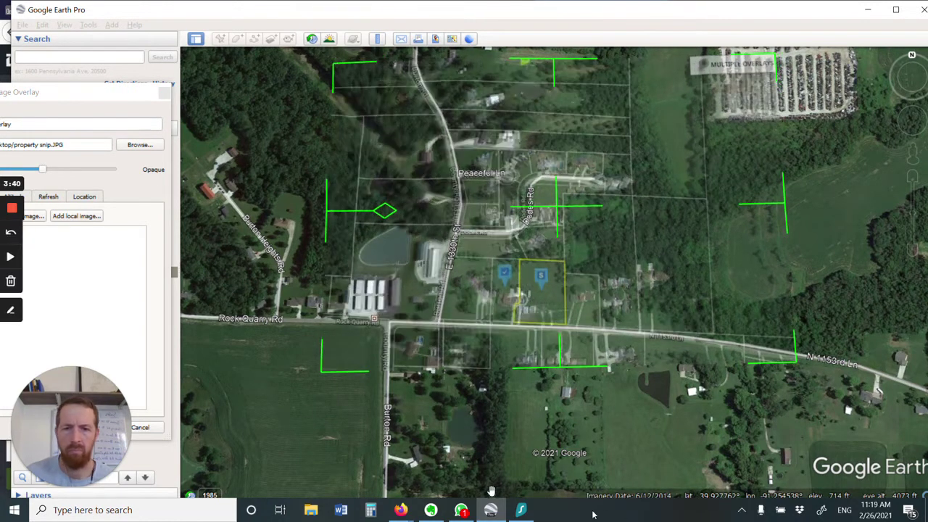
{"action": "left_click_drag", "start_coordinate": [656, 401], "coordinate": [629, 444]}
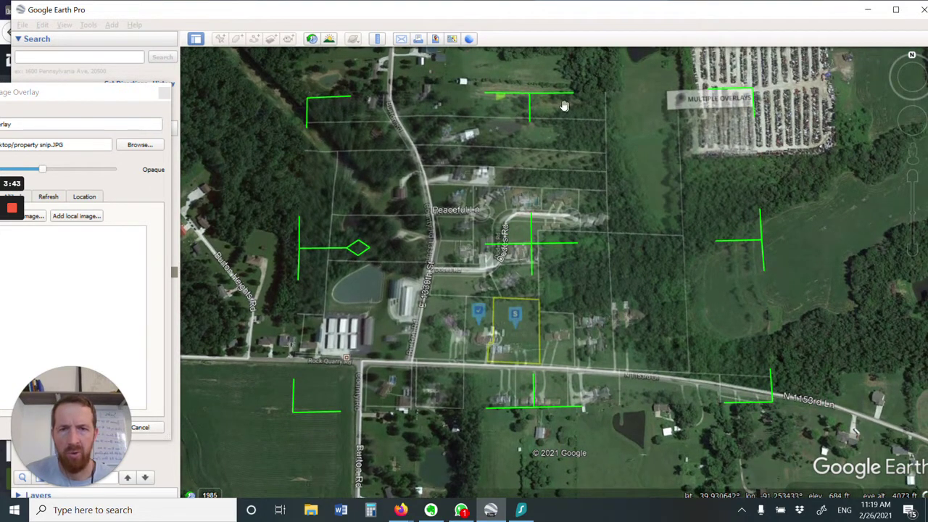
{"action": "left_click_drag", "start_coordinate": [531, 97], "coordinate": [538, 91]}
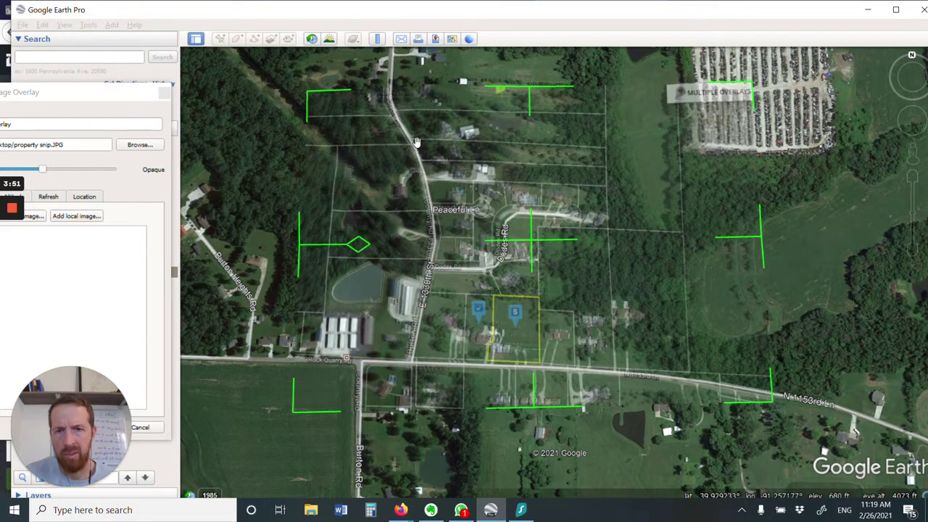
{"action": "left_click_drag", "start_coordinate": [528, 88], "coordinate": [529, 96]}
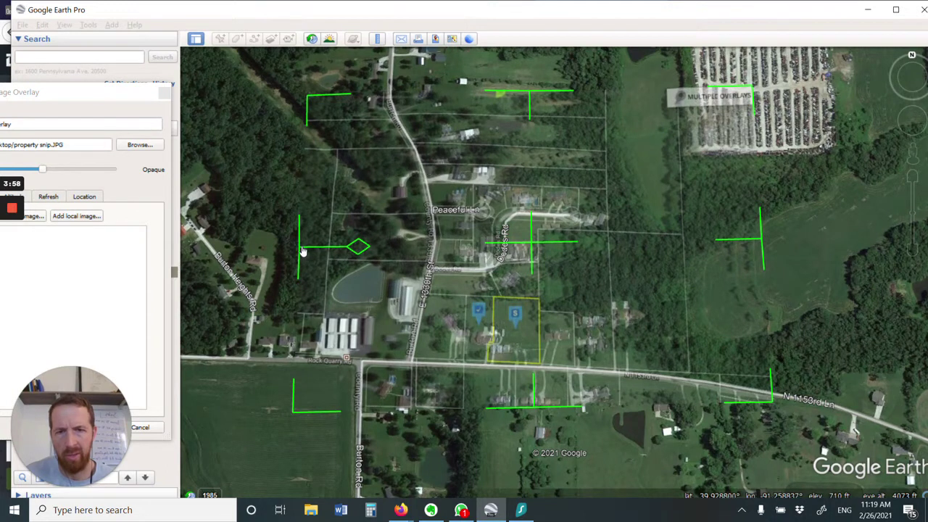
{"action": "left_click_drag", "start_coordinate": [303, 251], "coordinate": [304, 251]}
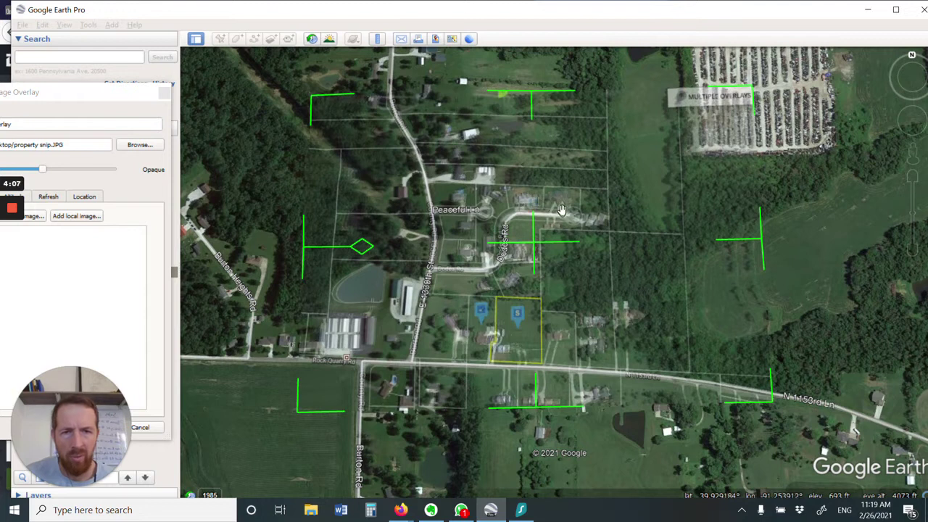
{"action": "left_click_drag", "start_coordinate": [760, 243], "coordinate": [773, 236]}
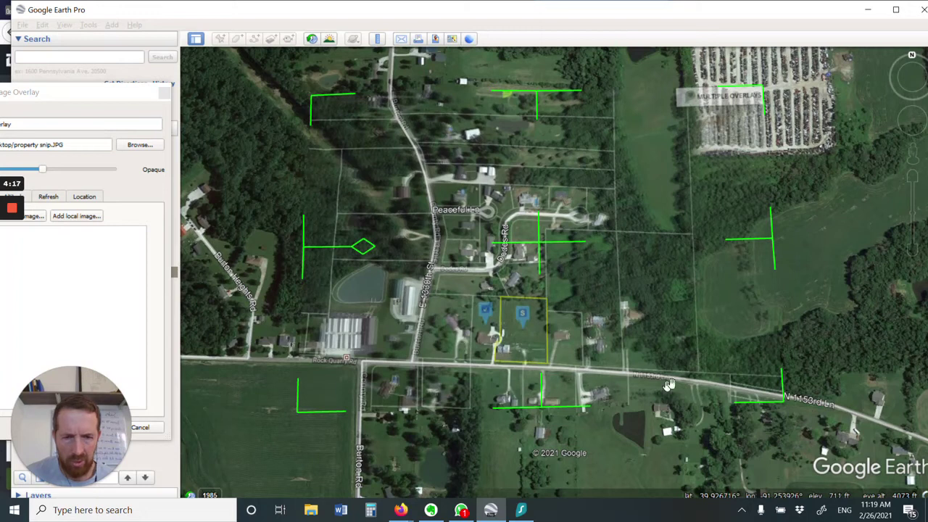
{"action": "left_click_drag", "start_coordinate": [780, 404], "coordinate": [790, 406]}
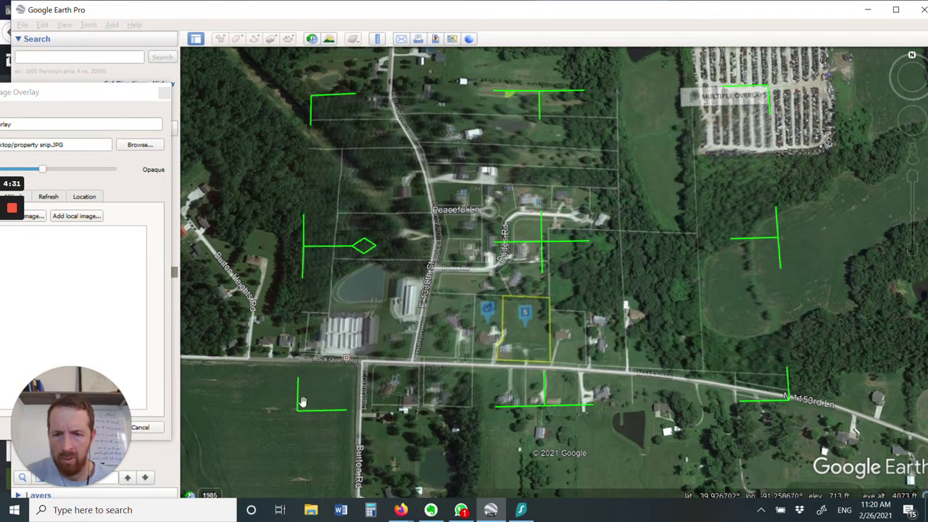
{"action": "left_click_drag", "start_coordinate": [301, 415], "coordinate": [296, 419]}
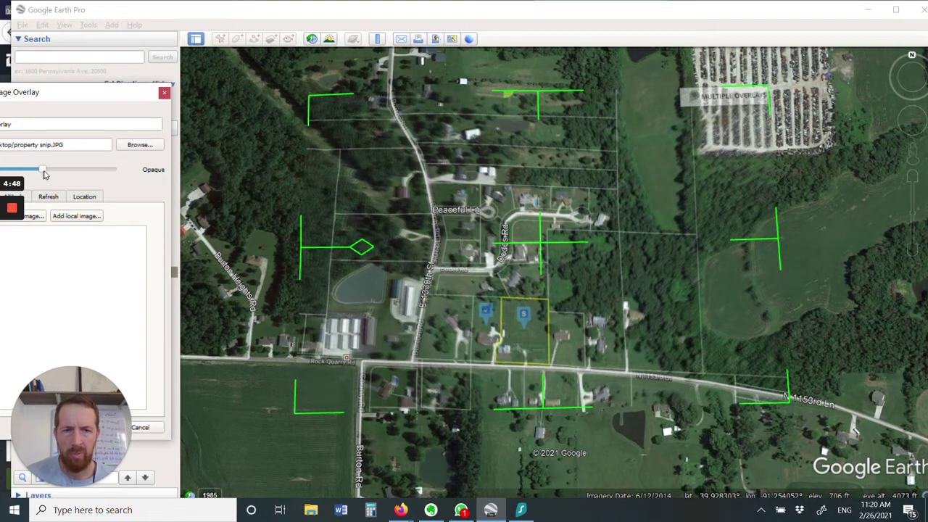
Raise the overlay's opacity to about two-thirds toward Opaque and reposition the overlay dialog
{"action": "left_click_drag", "start_coordinate": [48, 172], "coordinate": [65, 165]}
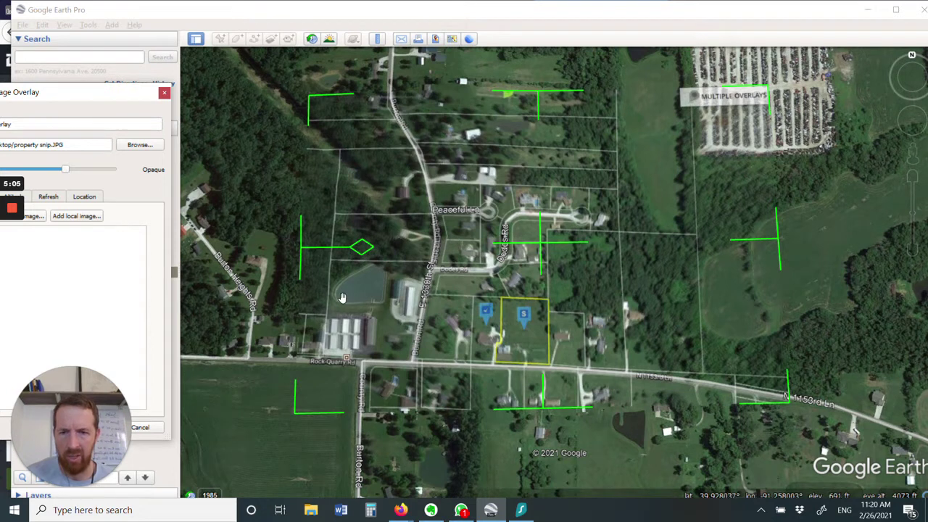
{"action": "left_click", "coordinate": [301, 251]}
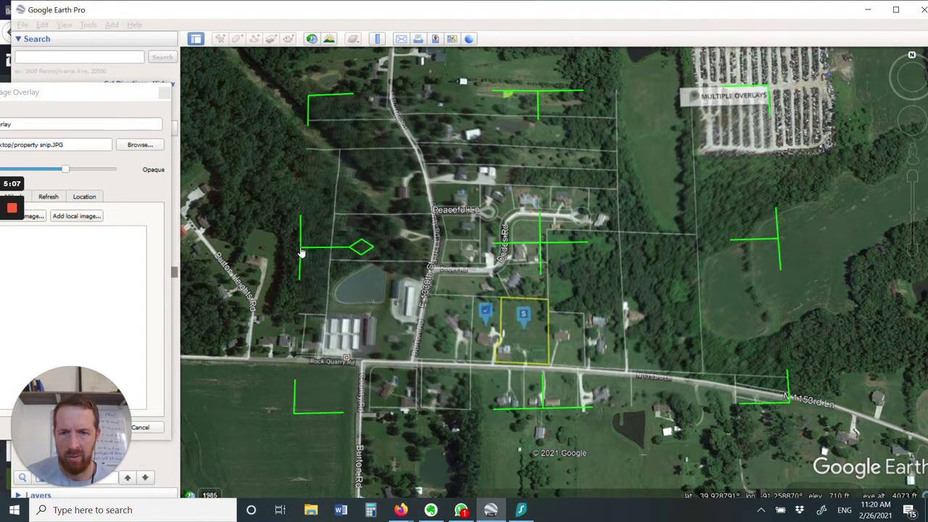
{"action": "left_click_drag", "start_coordinate": [301, 252], "coordinate": [300, 253]}
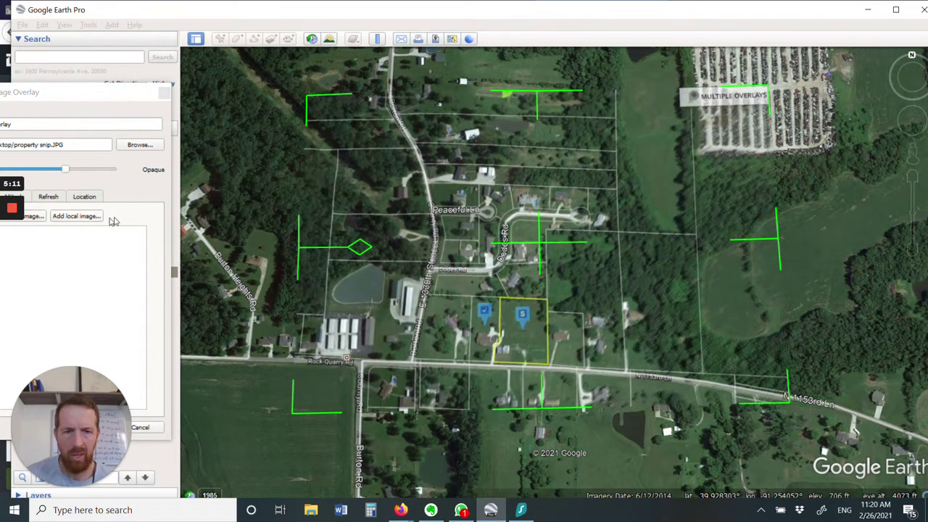
{"action": "mouse_move", "coordinate": [68, 173]}
{"action": "left_mouse_down"}
{"action": "mouse_move", "coordinate": [86, 168]}
{"action": "mouse_move", "coordinate": [70, 168]}
{"action": "left_mouse_up"}
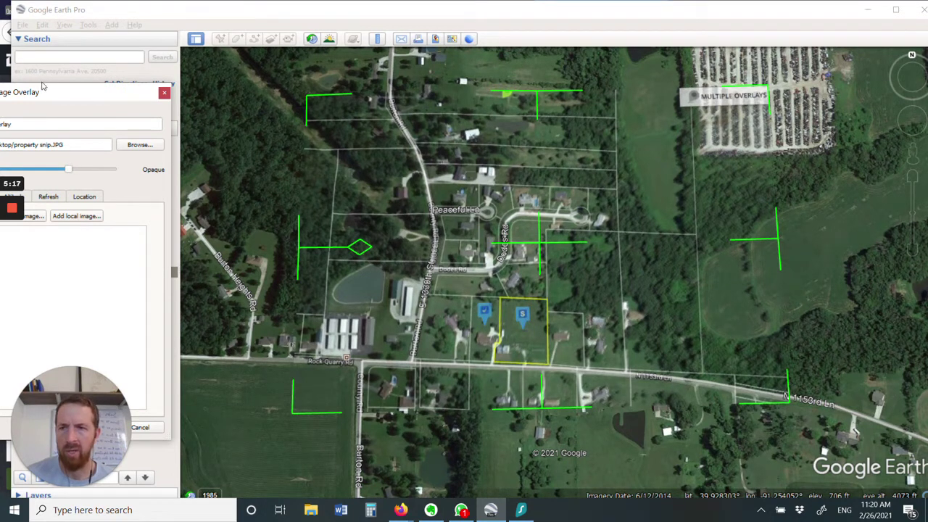
{"action": "left_click_drag", "start_coordinate": [64, 98], "coordinate": [216, 48]}
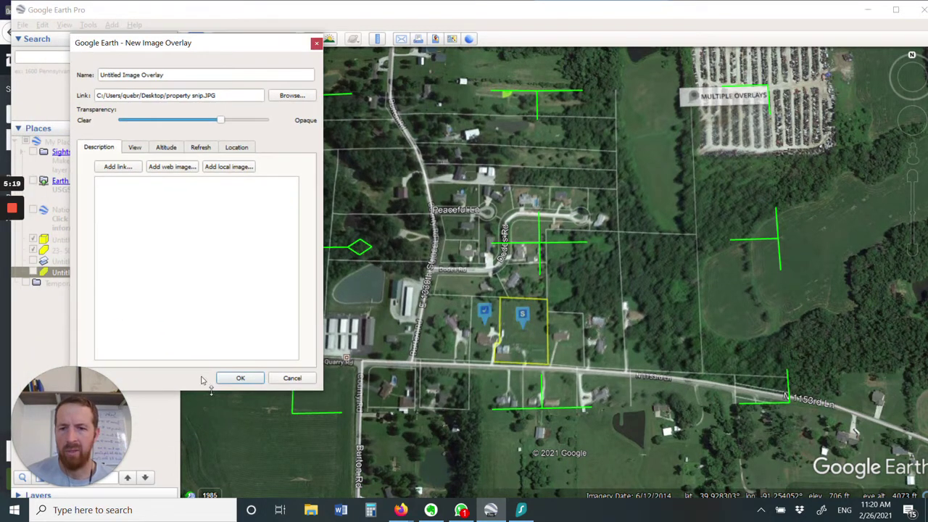
Confirm the overlay as Untitled Image Overlay, show it, and zoom in on the yellow parcel
{"action": "left_click", "coordinate": [241, 379]}
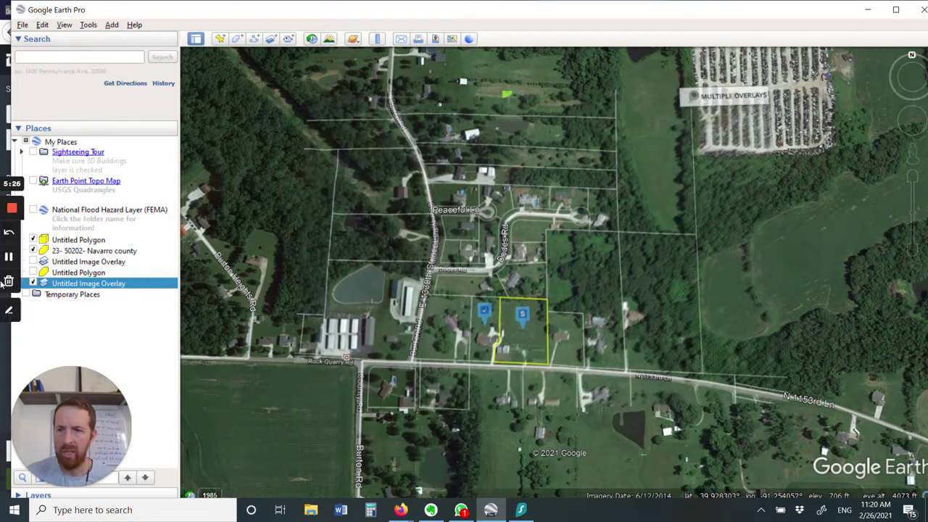
{"action": "left_click", "coordinate": [32, 284]}
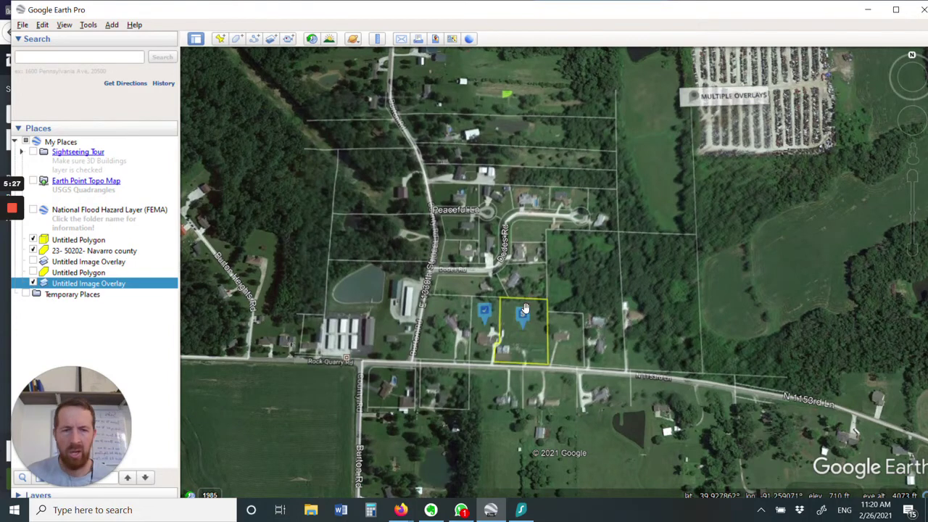
{"action": "scroll", "coordinate": [662, 335], "scroll_direction": "up", "scroll_amount": 3}
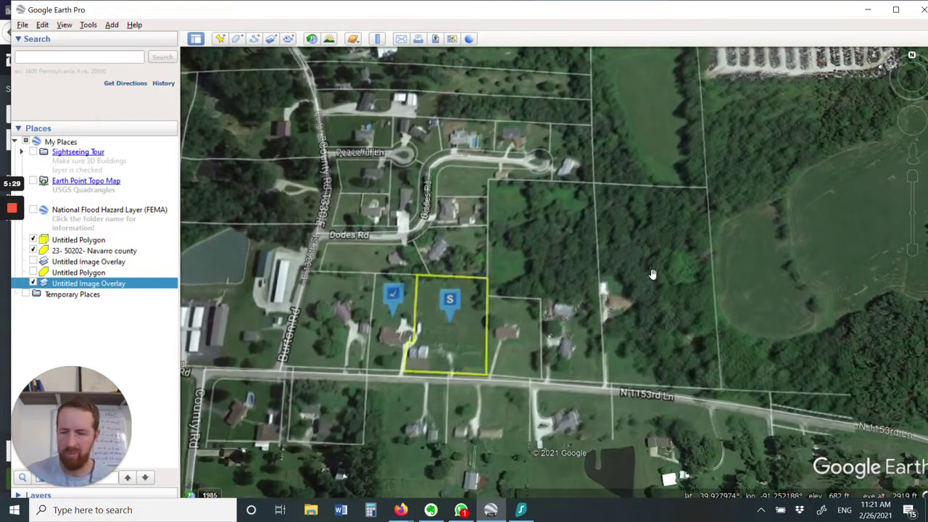
{"action": "left_click_drag", "start_coordinate": [682, 301], "coordinate": [592, 356]}
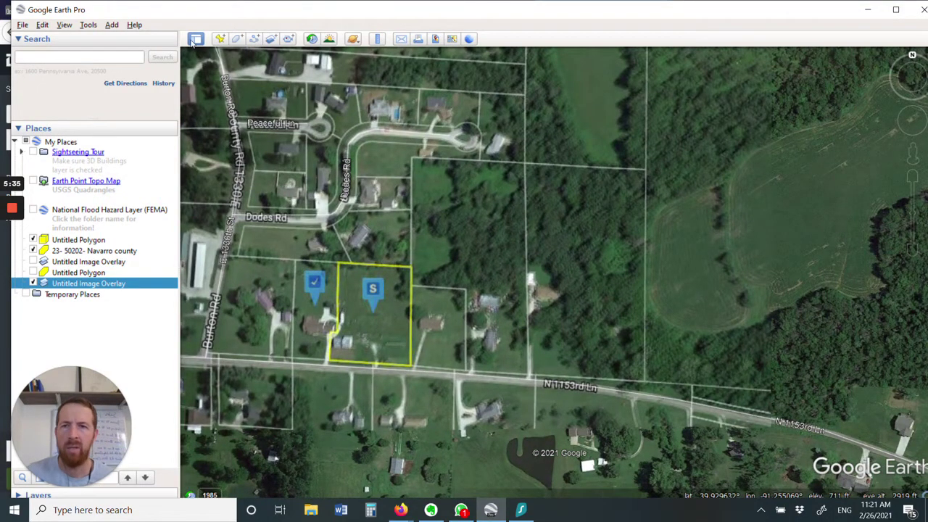
Trace a new polygon around the corners of the wooded parcel east of the yellow lot
{"action": "left_click", "coordinate": [237, 39]}
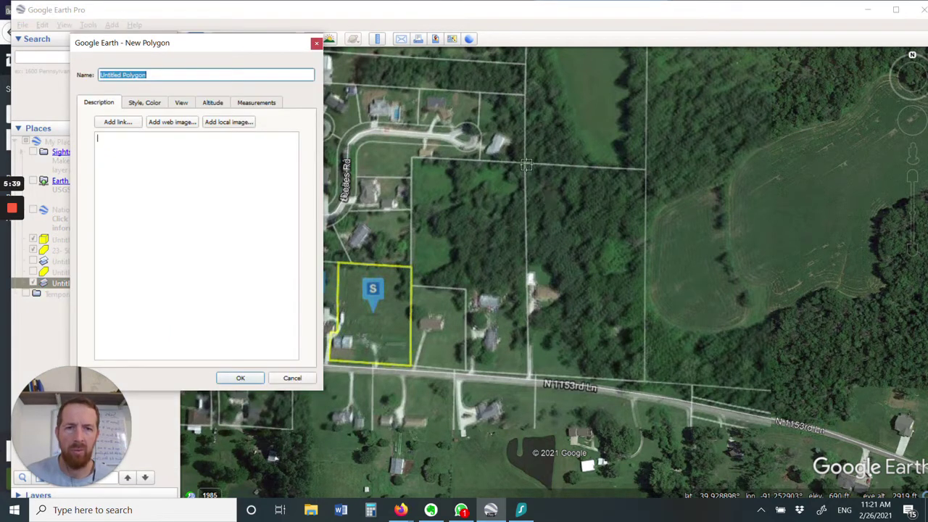
{"action": "left_click", "coordinate": [524, 163]}
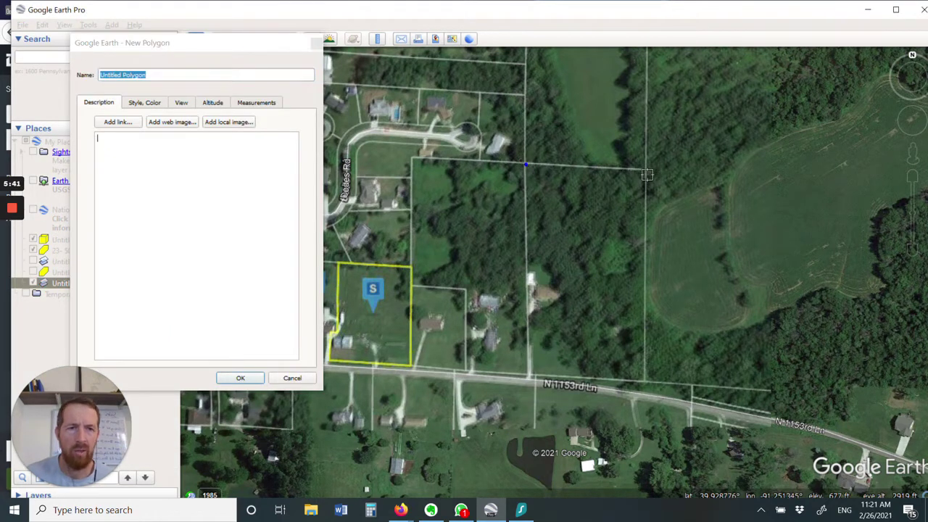
{"action": "scroll", "coordinate": [646, 174], "scroll_direction": "up", "scroll_amount": 2}
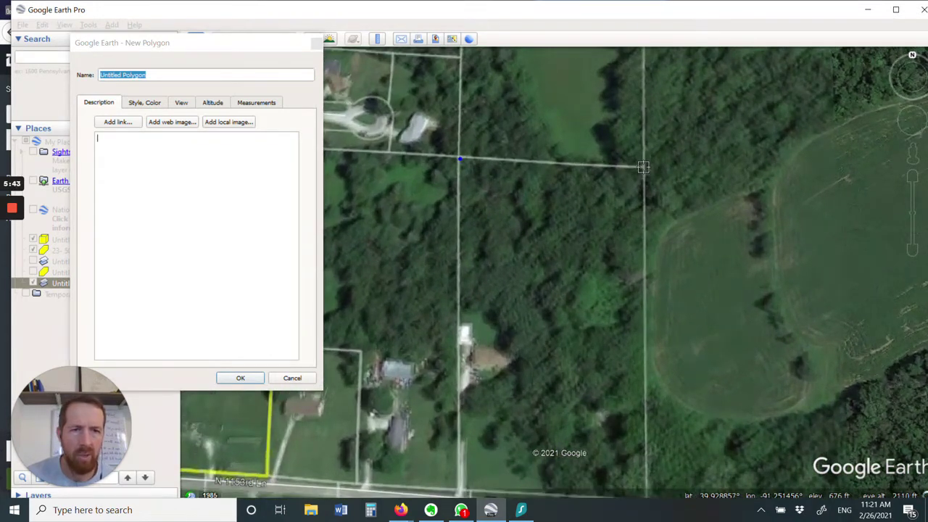
{"action": "scroll", "coordinate": [636, 253], "scroll_direction": "down", "scroll_amount": 2}
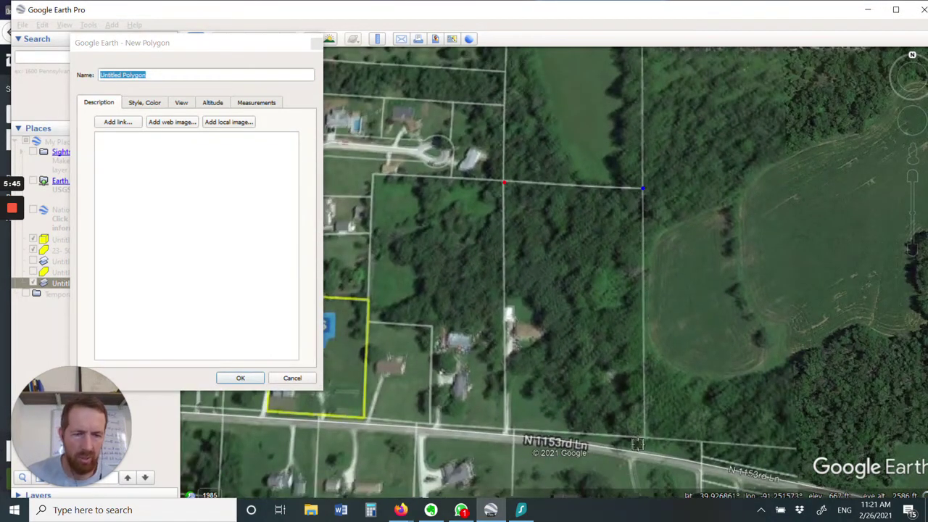
{"action": "left_click", "coordinate": [645, 438]}
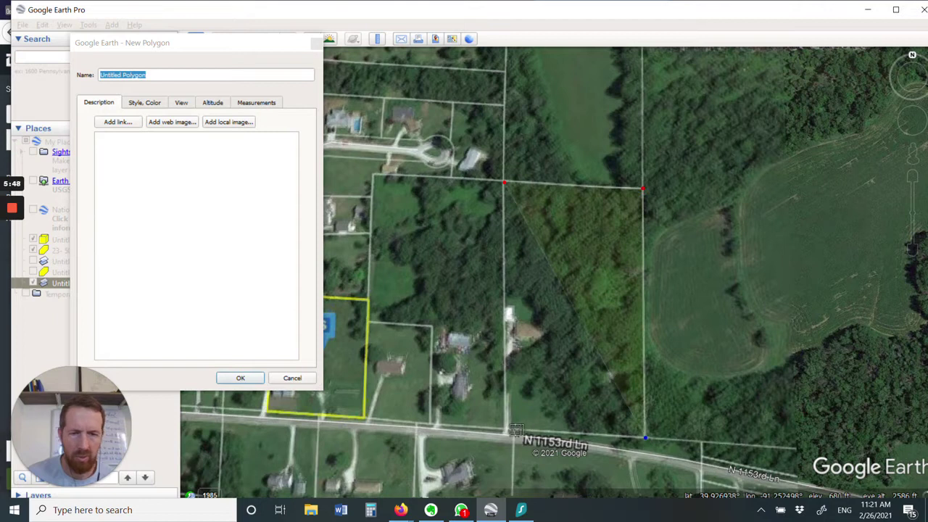
{"action": "left_click", "coordinate": [506, 429]}
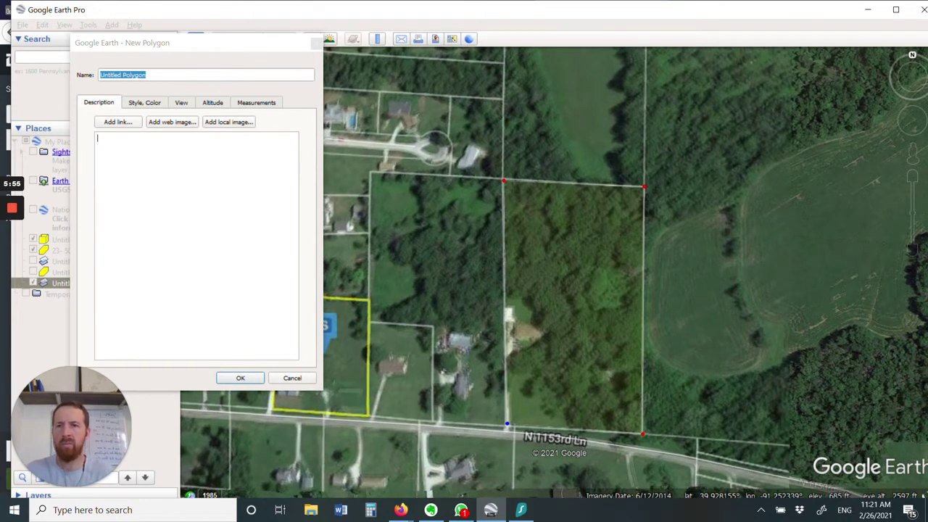
Name the polygon 'property 1' and save it
{"action": "left_click", "coordinate": [93, 85]}
{"action": "type", "text": "property 1"}
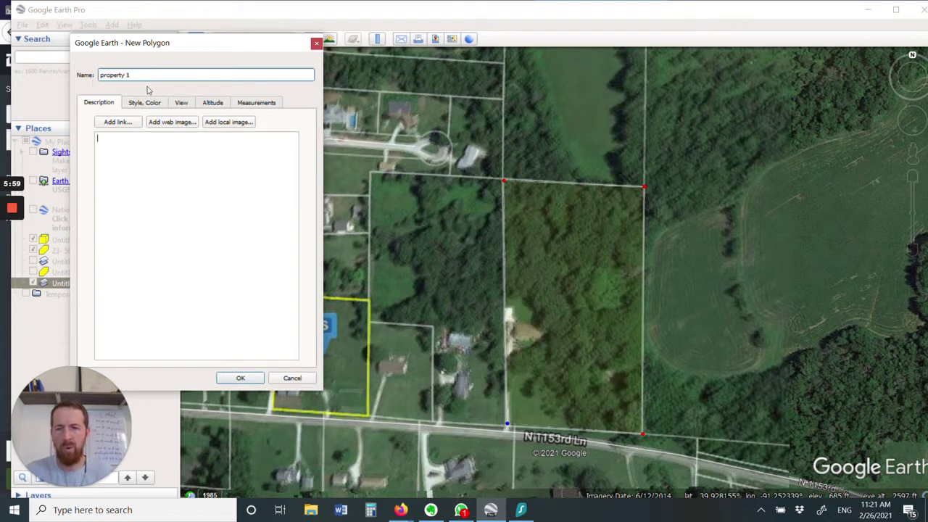
{"action": "left_click", "coordinate": [250, 382]}
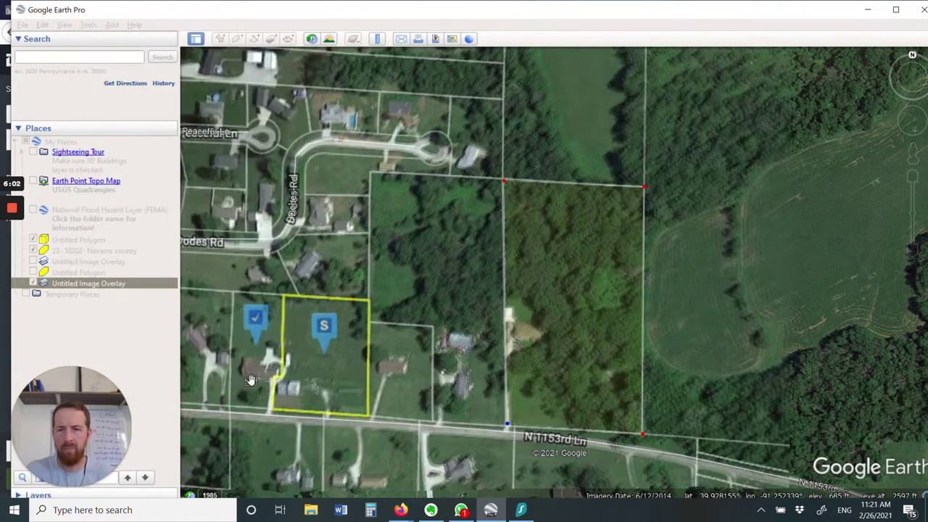
{"action": "left_click", "coordinate": [33, 284]}
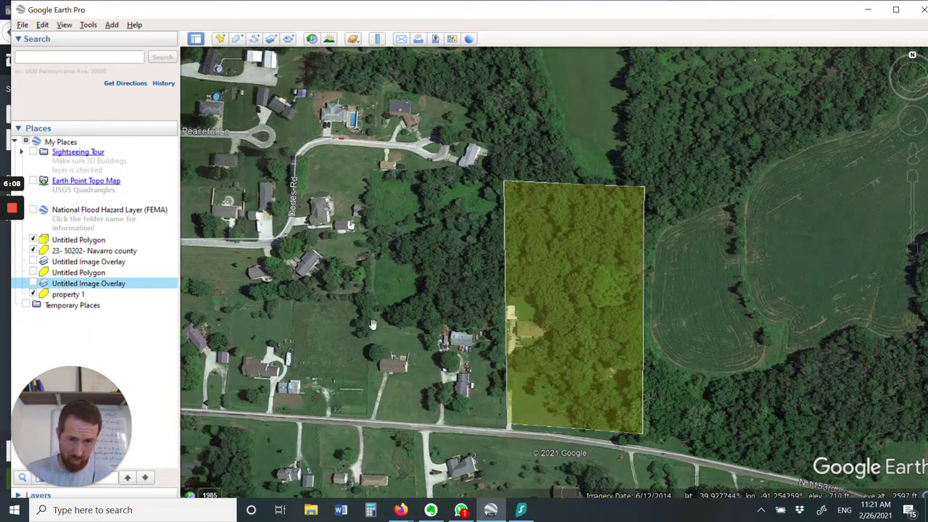
{"action": "scroll", "coordinate": [396, 290], "scroll_direction": "down", "scroll_amount": 2}
{"action": "left_click_drag", "start_coordinate": [271, 378], "coordinate": [417, 344]}
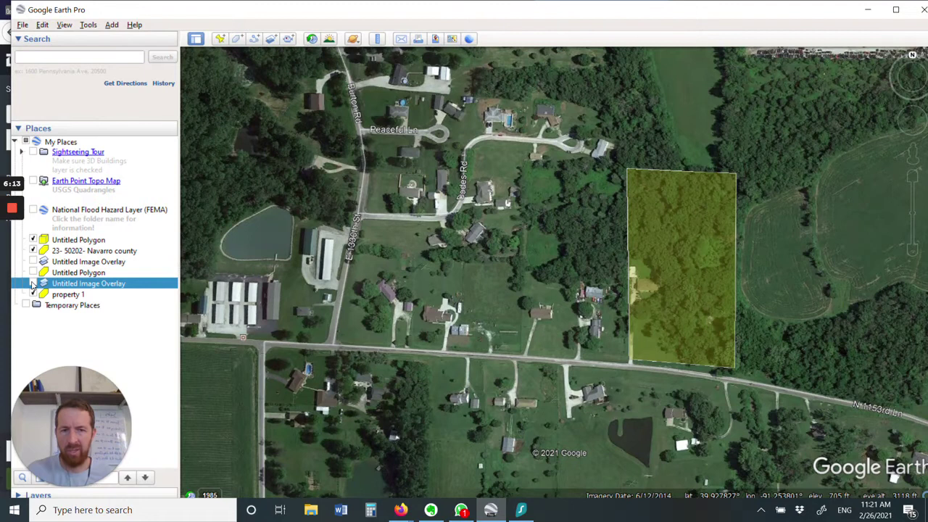
{"action": "left_click", "coordinate": [32, 285]}
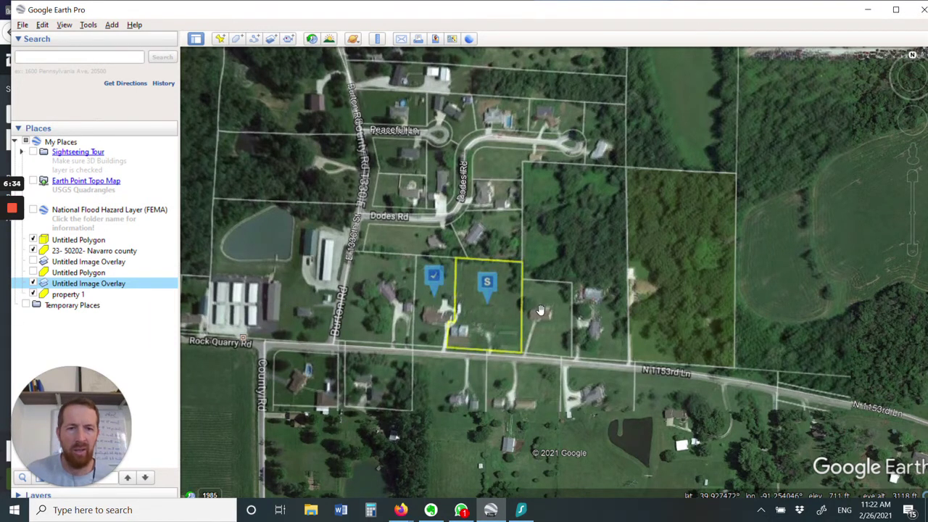
Trace the house lot east of the parcel as Untitled Polygon and hide Untitled Image Overlay
{"action": "scroll", "coordinate": [540, 310], "scroll_direction": "up", "scroll_amount": 3}
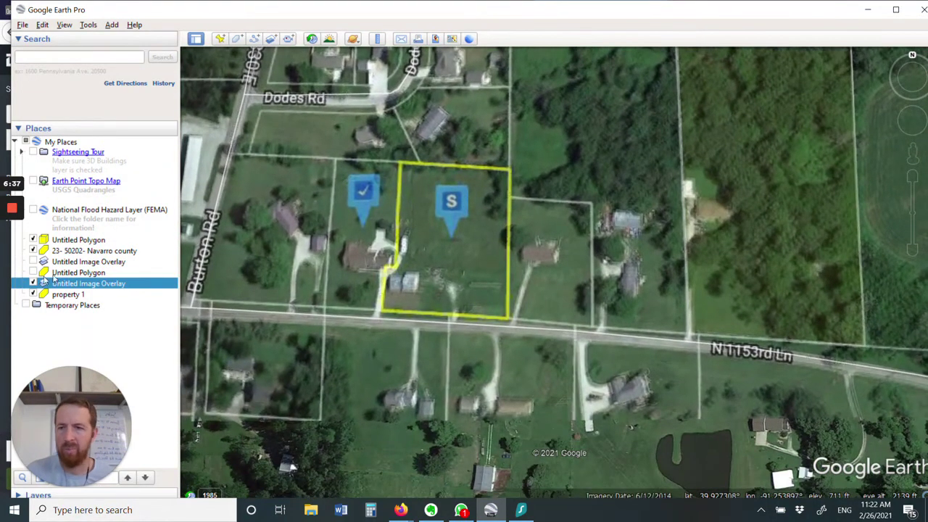
{"action": "left_click", "coordinate": [237, 38]}
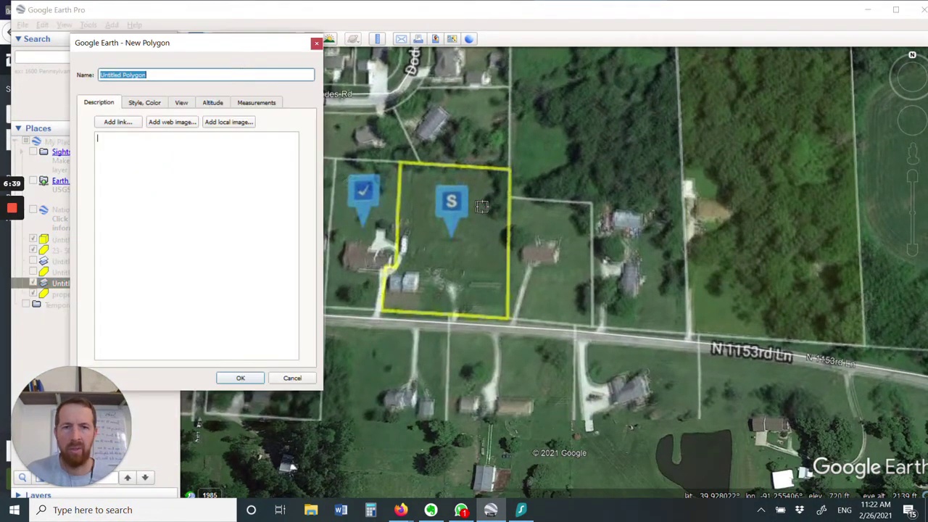
{"action": "left_click", "coordinate": [508, 196]}
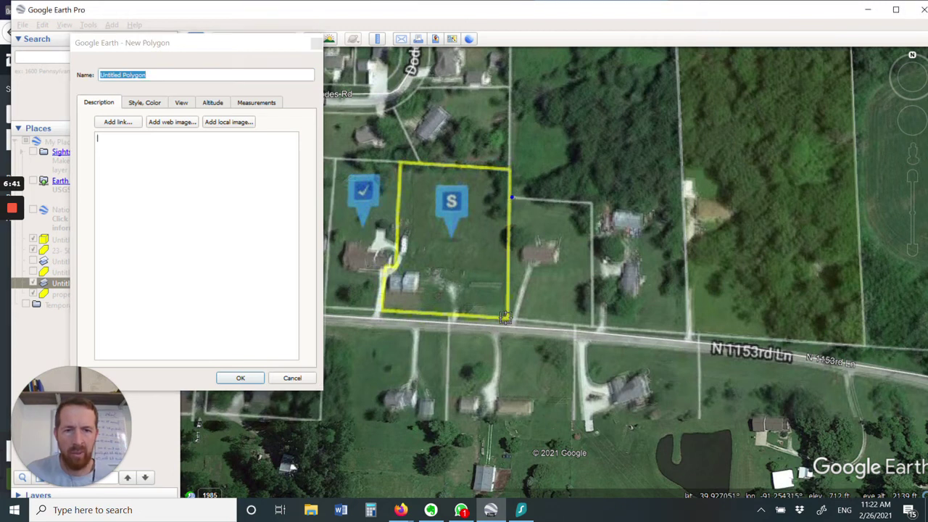
{"action": "left_click", "coordinate": [593, 327]}
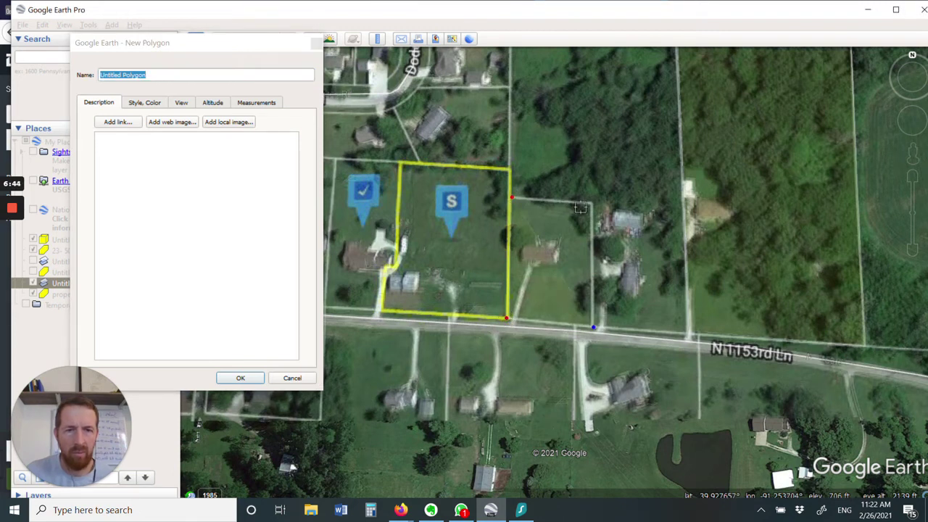
{"action": "left_click", "coordinate": [590, 204]}
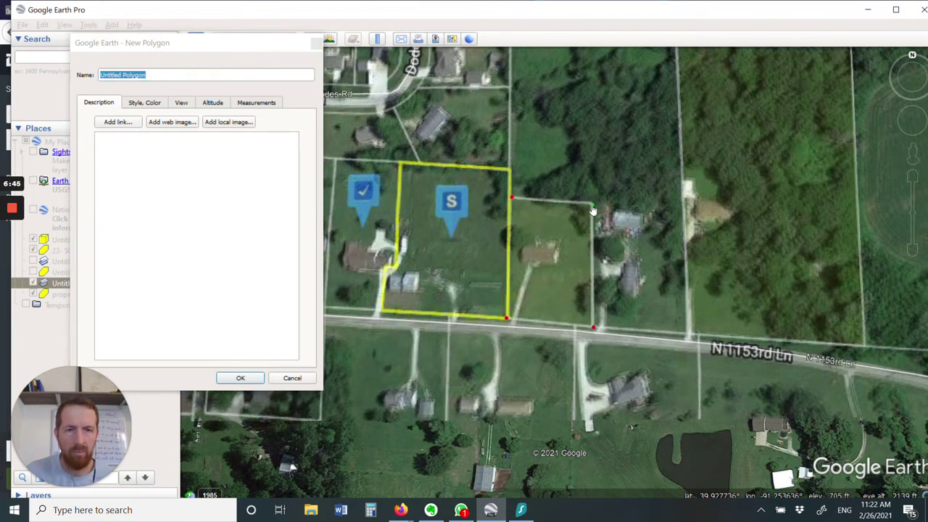
{"action": "left_click", "coordinate": [254, 383]}
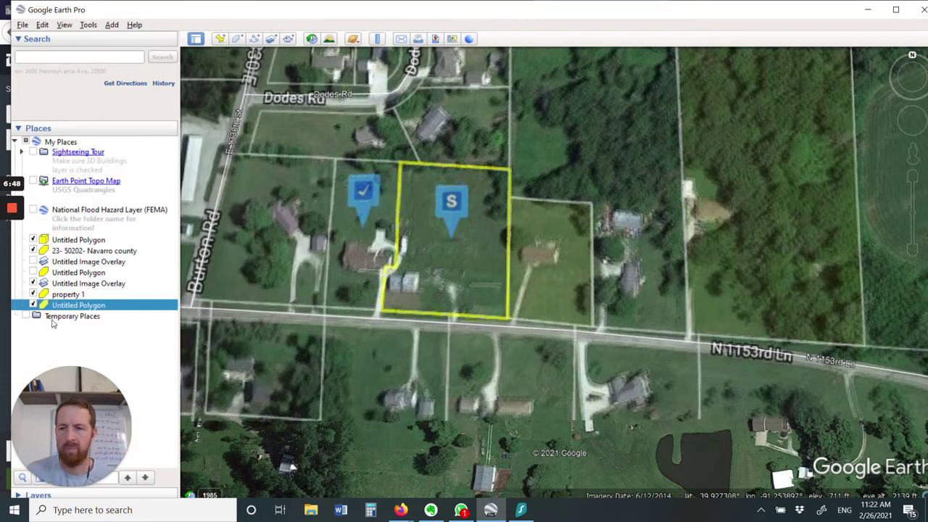
{"action": "left_click", "coordinate": [32, 284]}
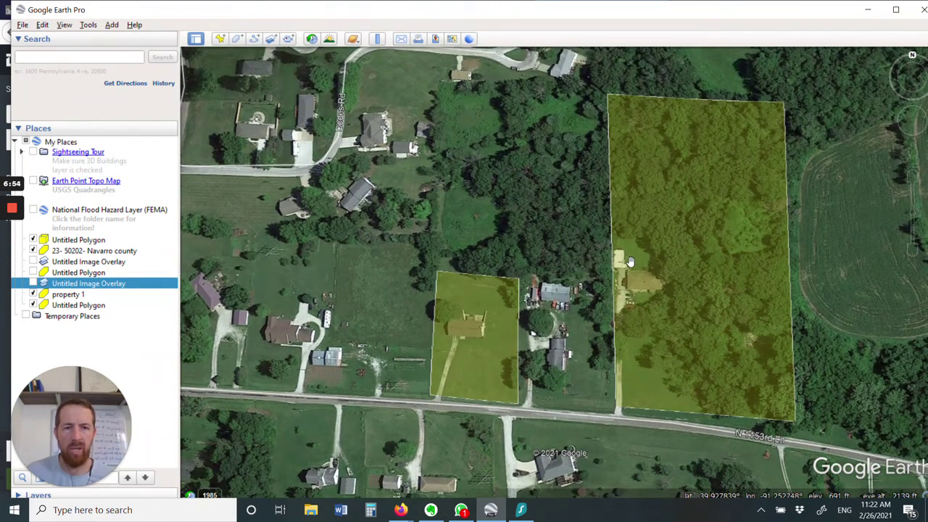
{"action": "scroll", "coordinate": [612, 198], "scroll_direction": "down", "scroll_amount": 5}
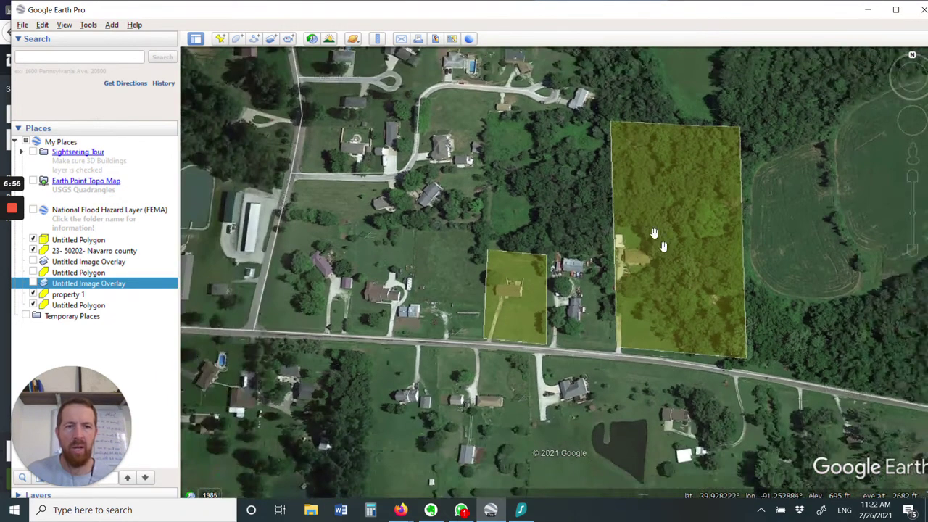
{"action": "scroll", "coordinate": [670, 245], "scroll_direction": "down", "scroll_amount": 3}
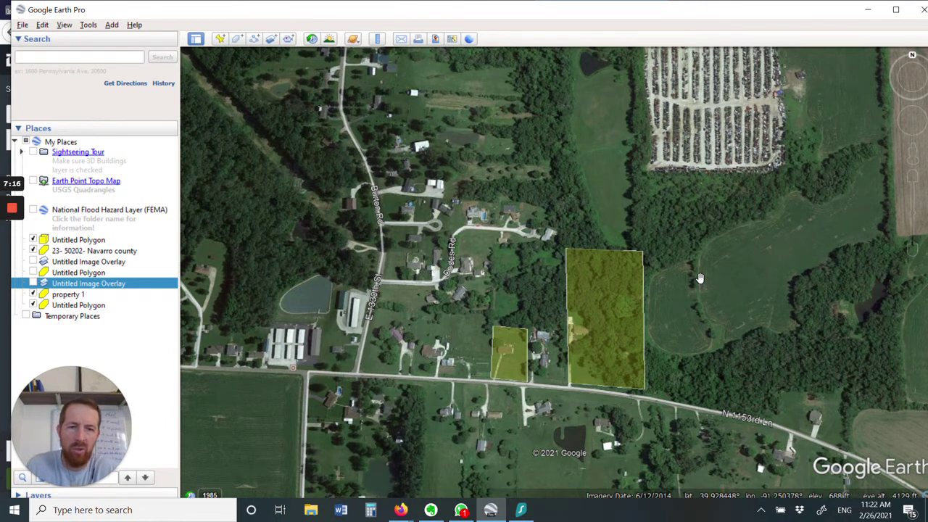
{"action": "scroll", "coordinate": [568, 312], "scroll_direction": "up", "scroll_amount": 2}
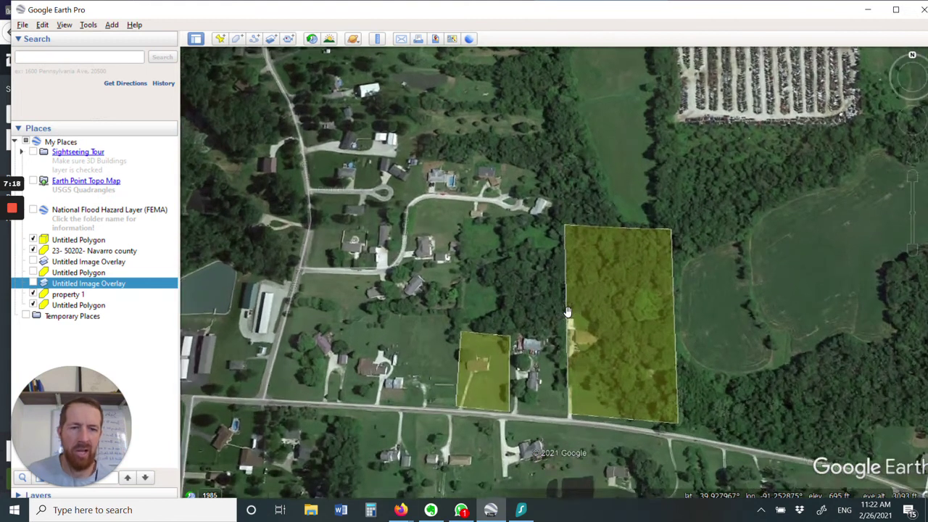
{"action": "scroll", "coordinate": [539, 361], "scroll_direction": "up", "scroll_amount": 2}
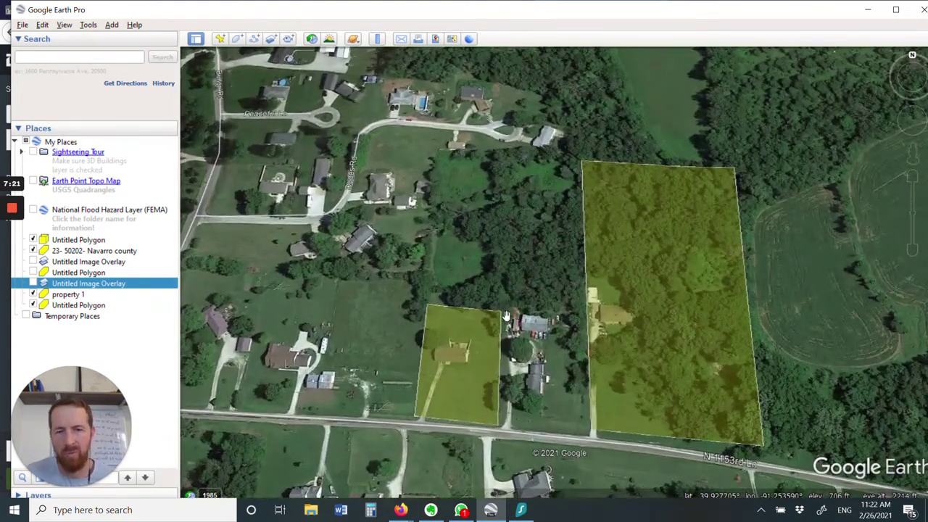
{"action": "left_click_drag", "start_coordinate": [506, 316], "coordinate": [587, 337]}
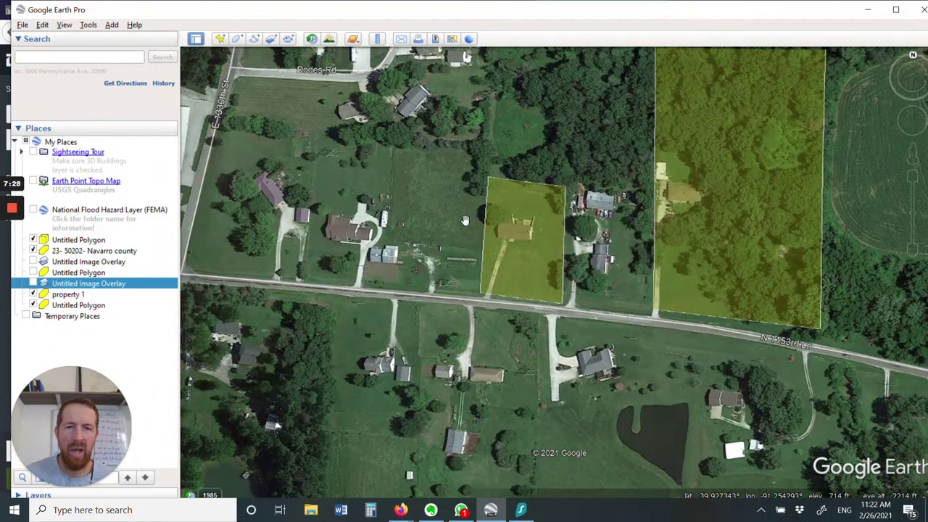
{"action": "left_click_drag", "start_coordinate": [456, 210], "coordinate": [419, 234]}
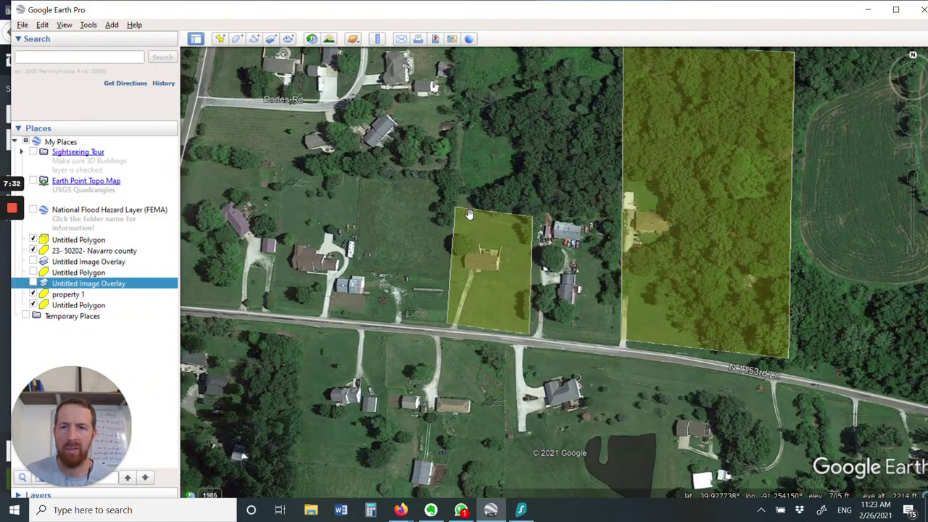
{"action": "mouse_move", "coordinate": [16, 210]}
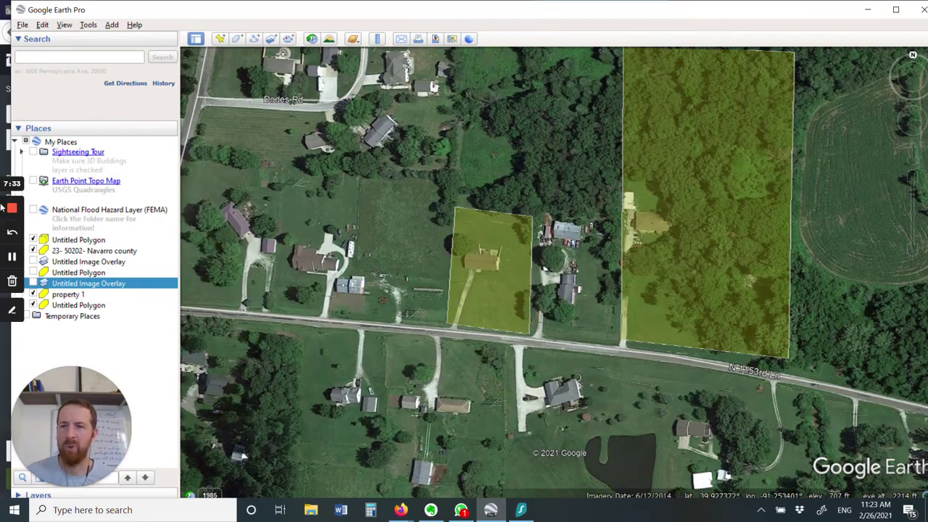